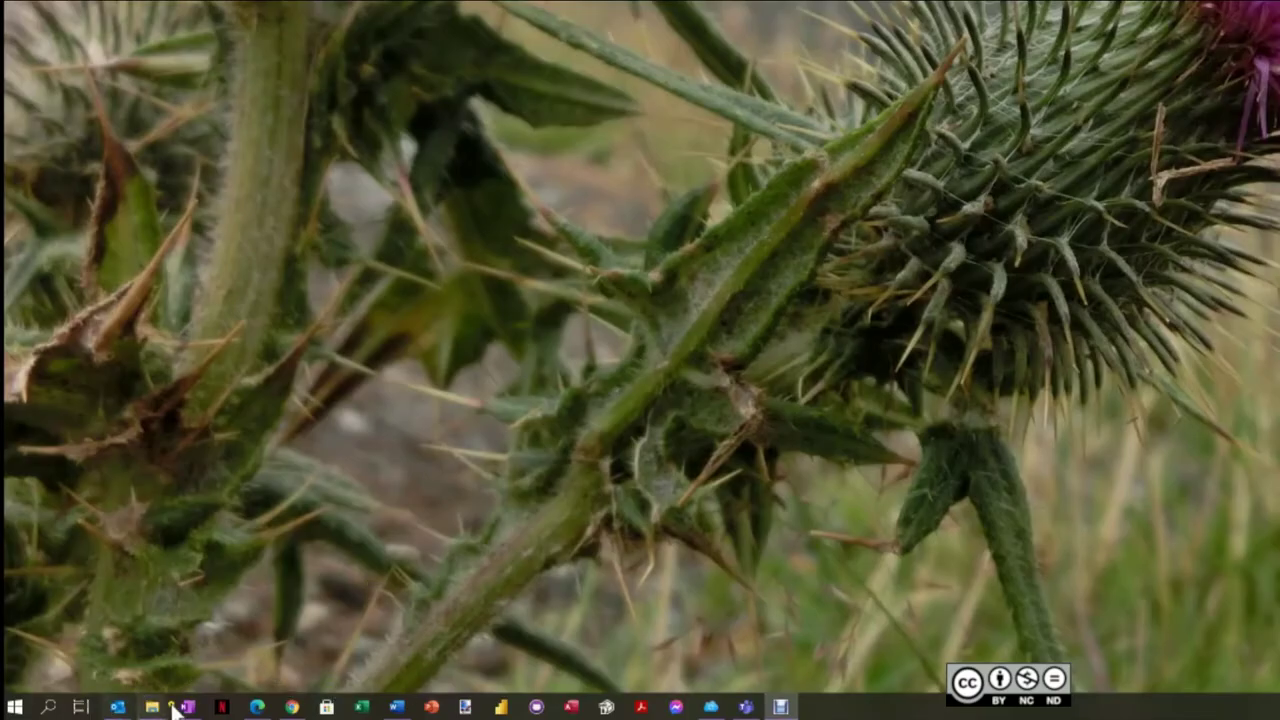
Launch Excel by searching 'excel' in Windows Search to get a blank workbook
{"action": "left_click", "coordinate": [366, 712]}
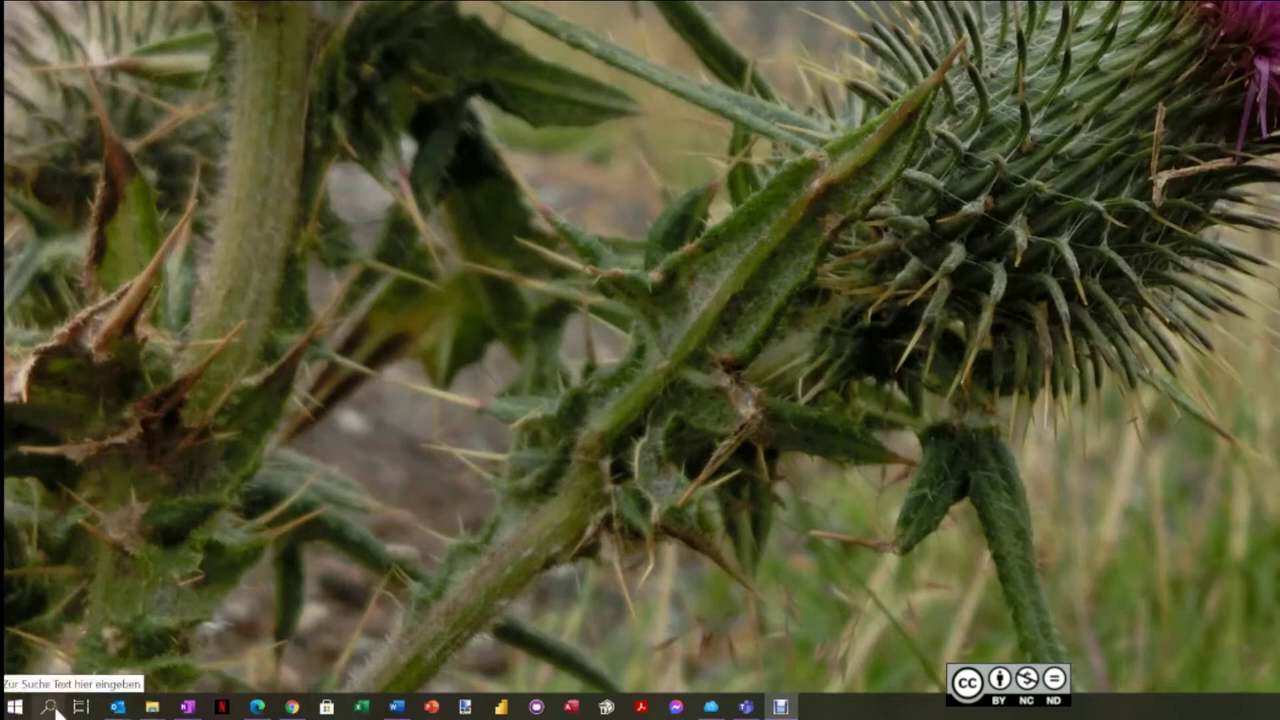
{"action": "left_click", "coordinate": [52, 708]}
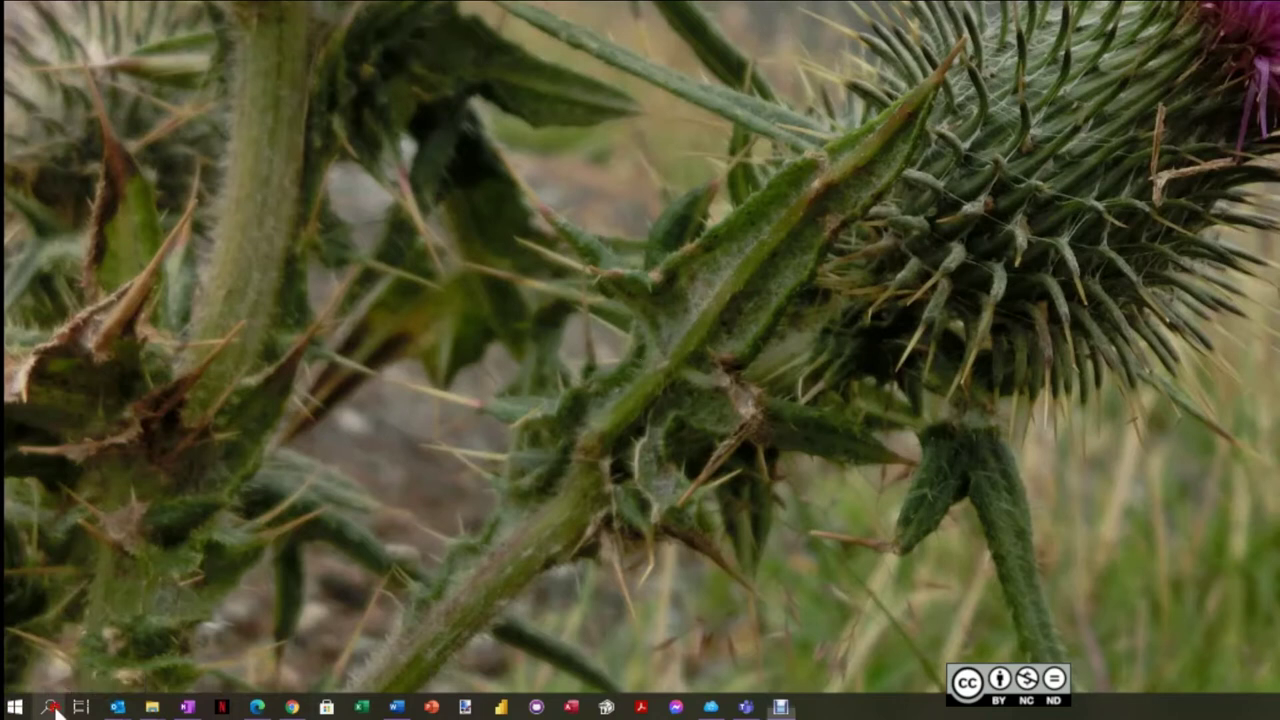
{"action": "type", "text": "ex"}
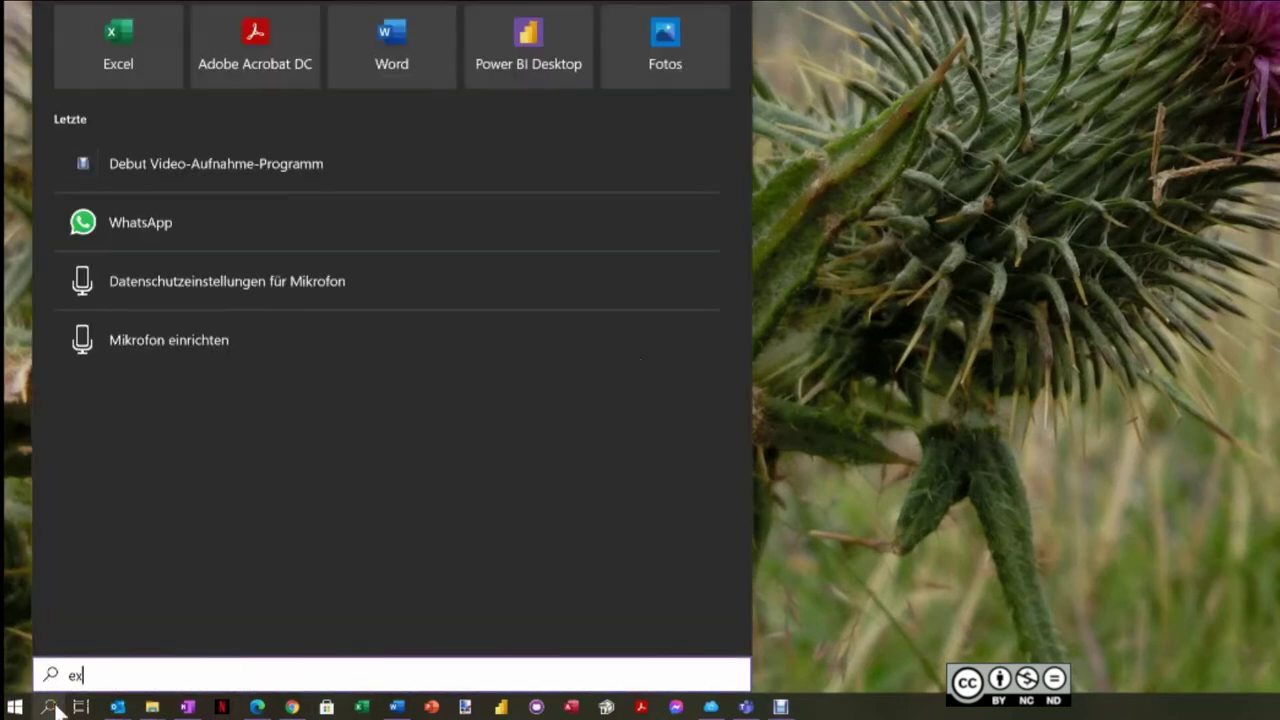
{"action": "type", "text": "cel"}
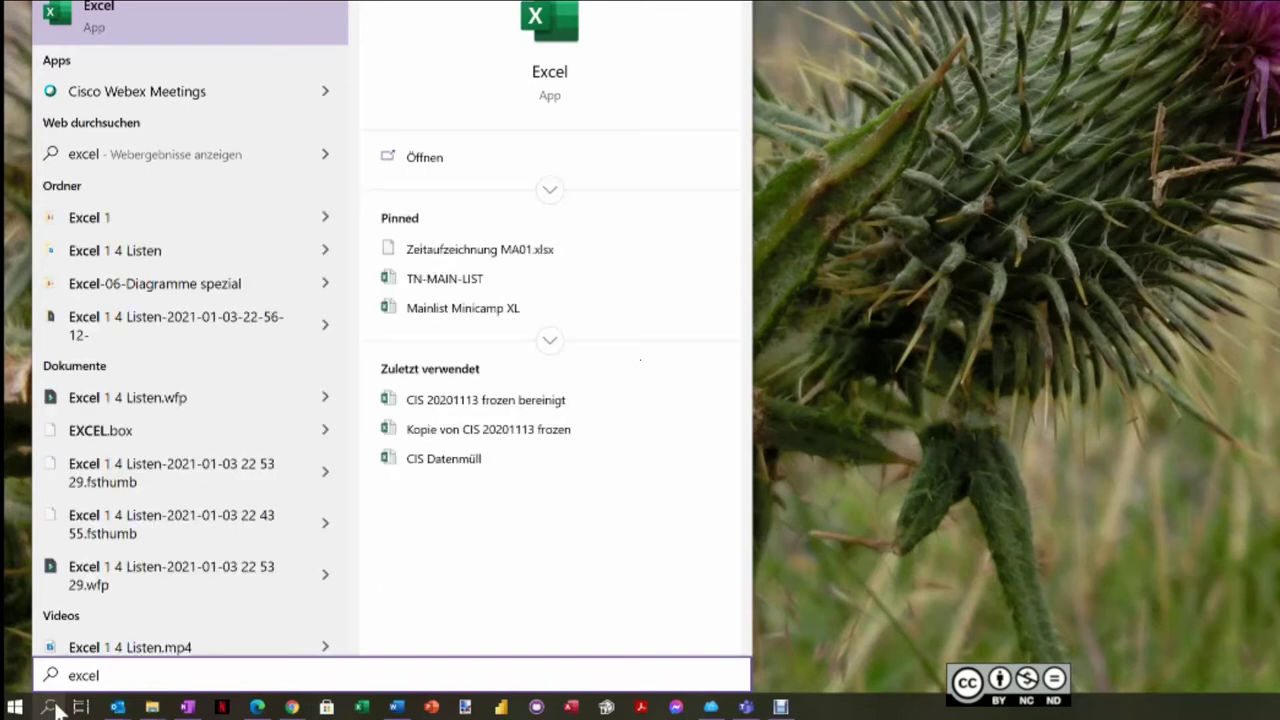
{"action": "key", "text": "Return"}
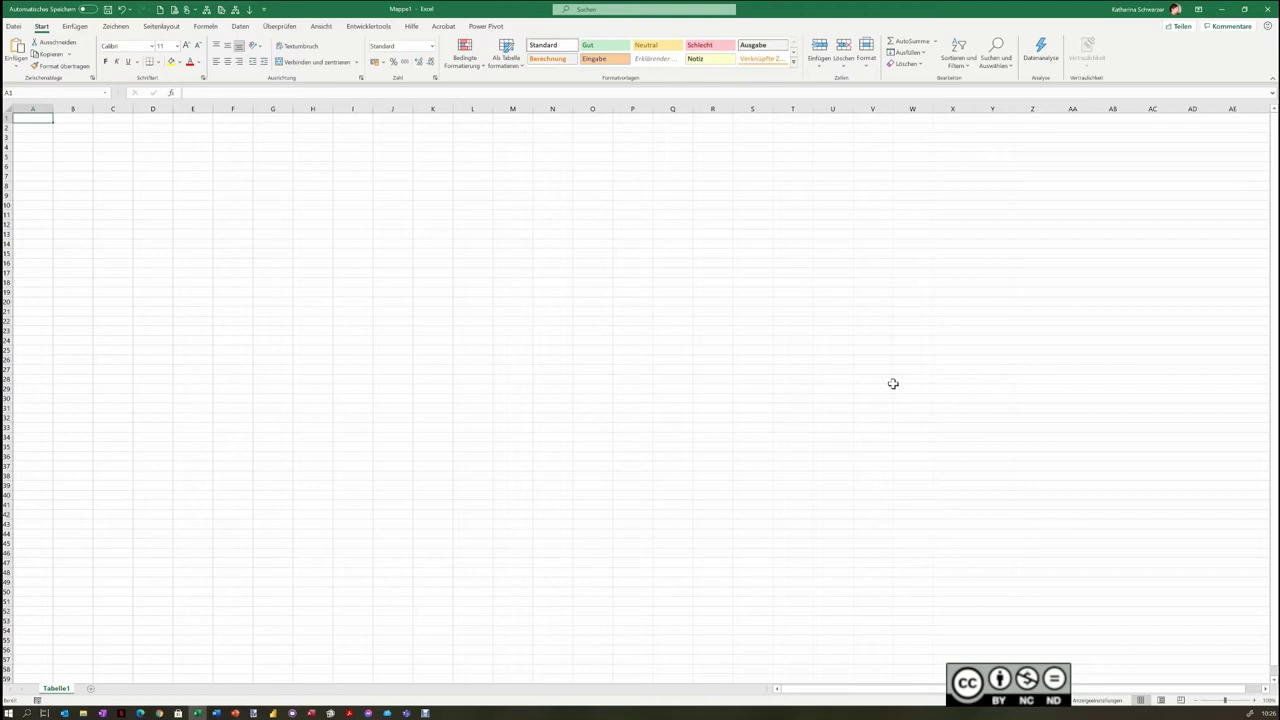
Enter headers Name and Größe, then Anton 175 and Berta 164 in rows 2 and 3
{"action": "type", "text": "Name"}
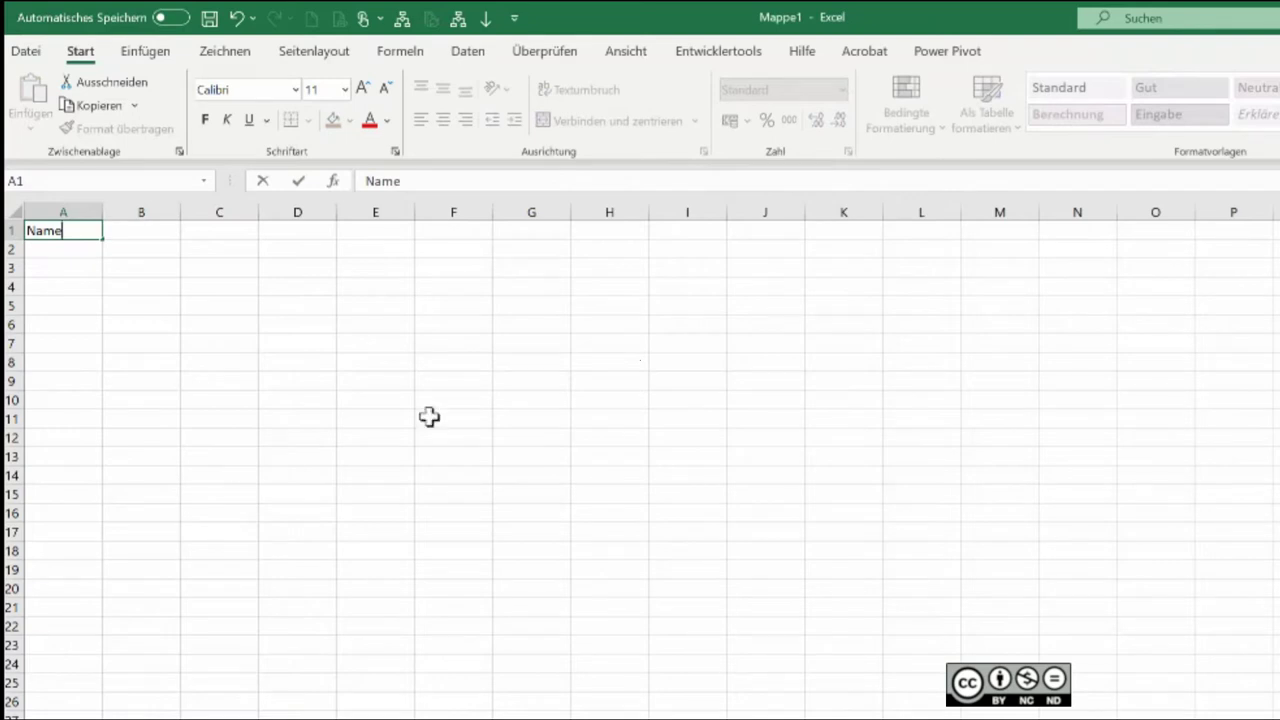
{"action": "left_click", "coordinate": [150, 229]}
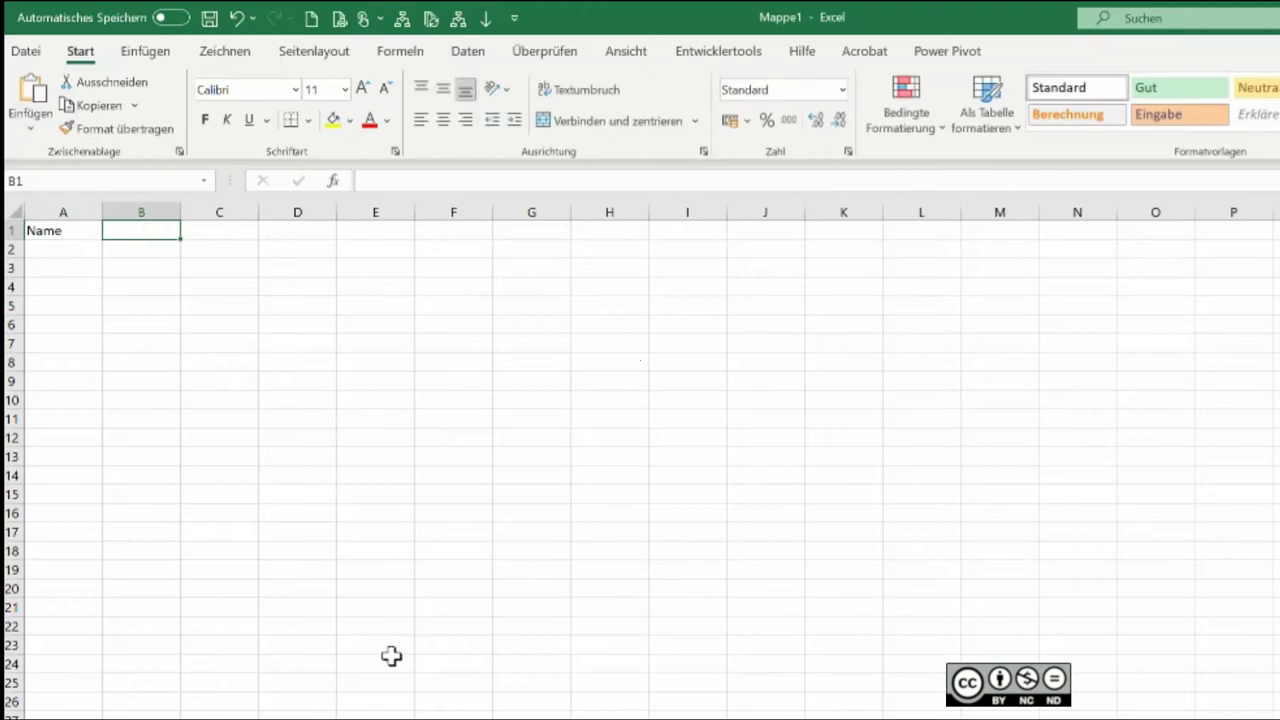
{"action": "type", "text": "Größe"}
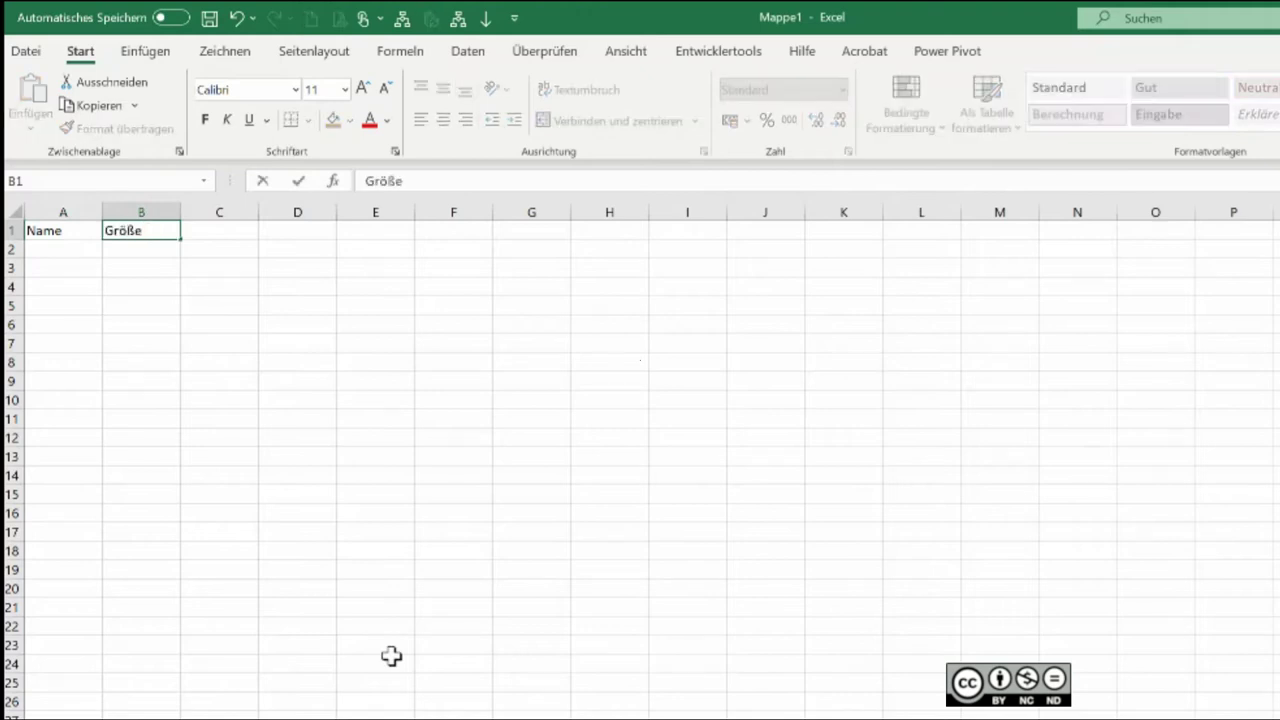
{"action": "left_click", "coordinate": [56, 248]}
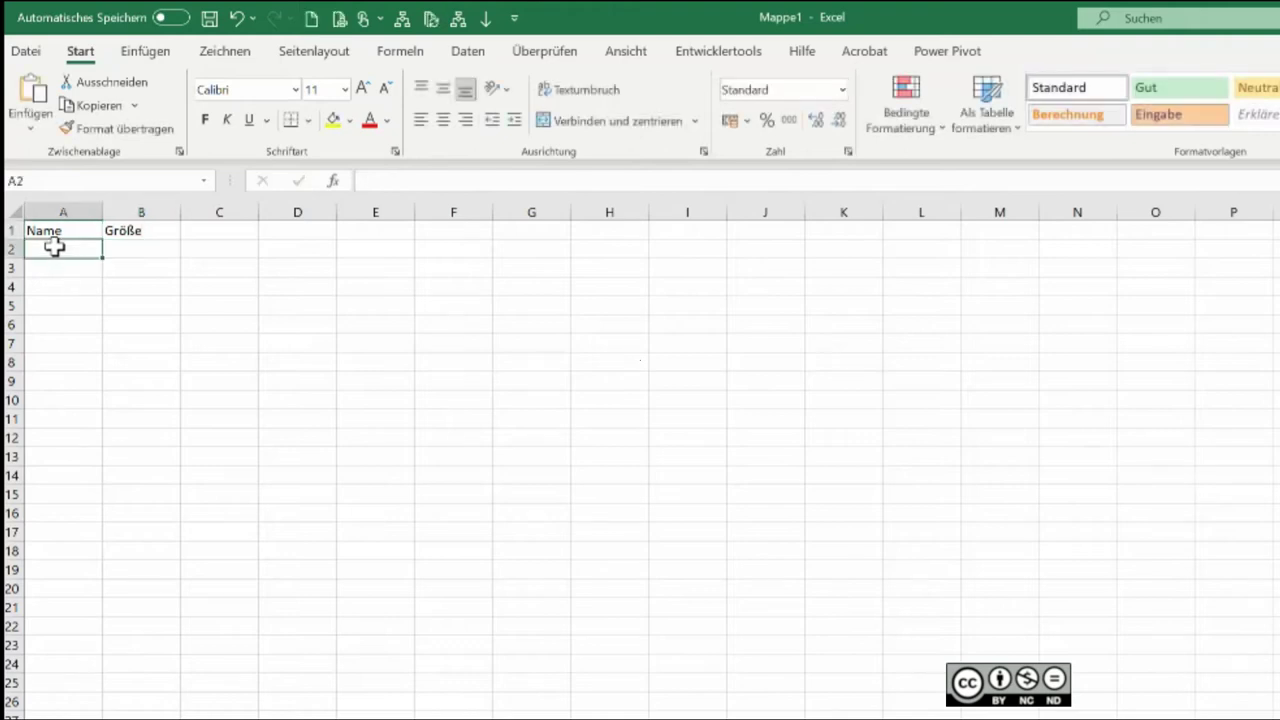
{"action": "type", "text": "Anton"}
{"action": "left_click", "coordinate": [130, 250]}
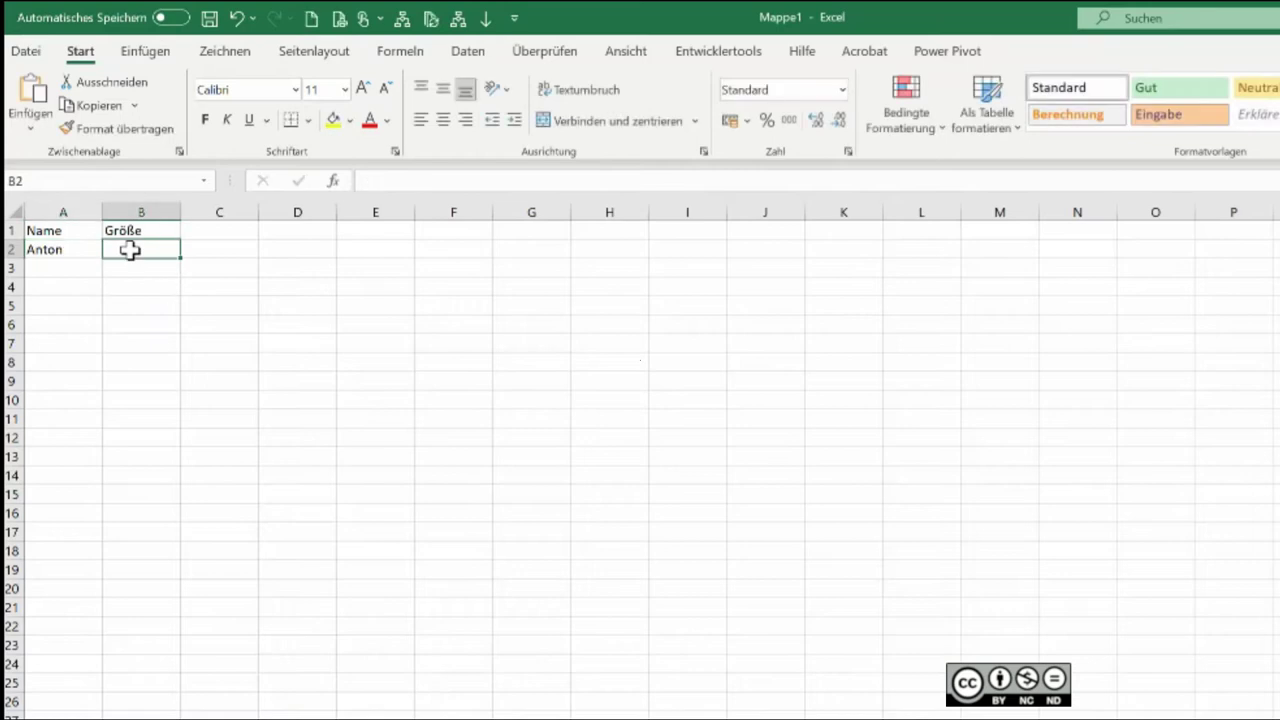
{"action": "type", "text": "175"}
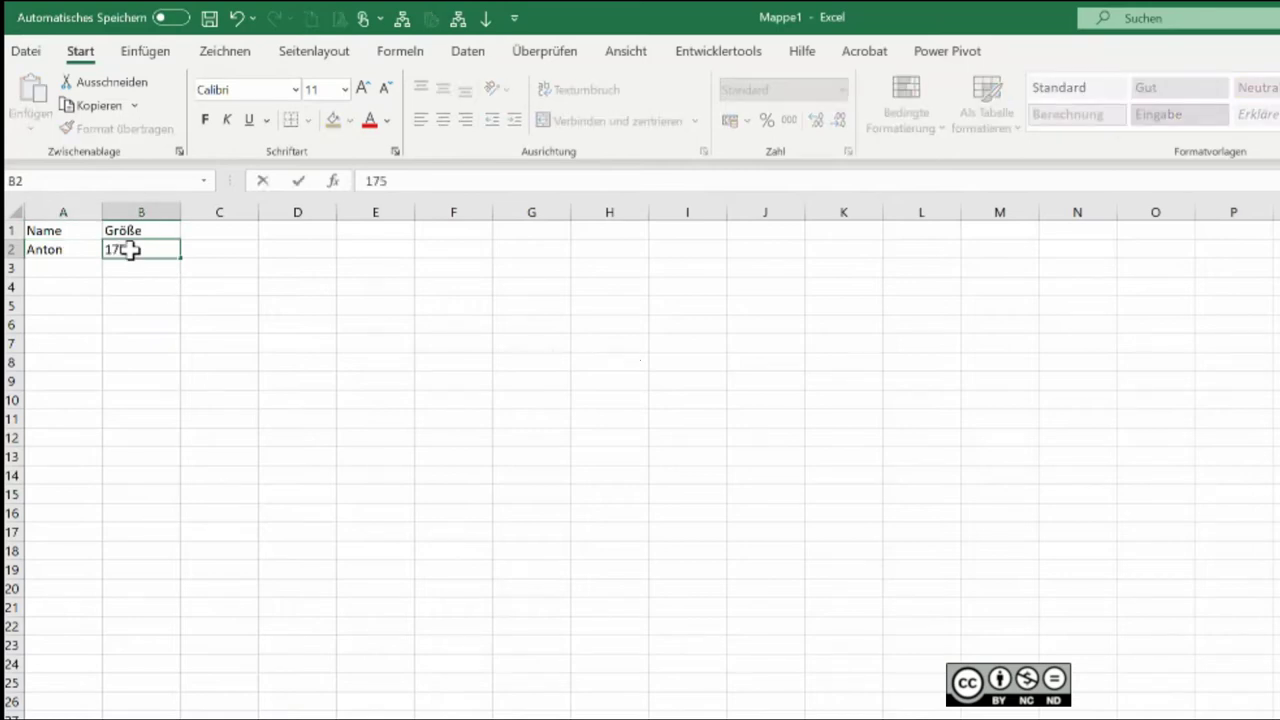
{"action": "left_click", "coordinate": [64, 266]}
{"action": "type", "text": "Berta"}
{"action": "left_click", "coordinate": [156, 264]}
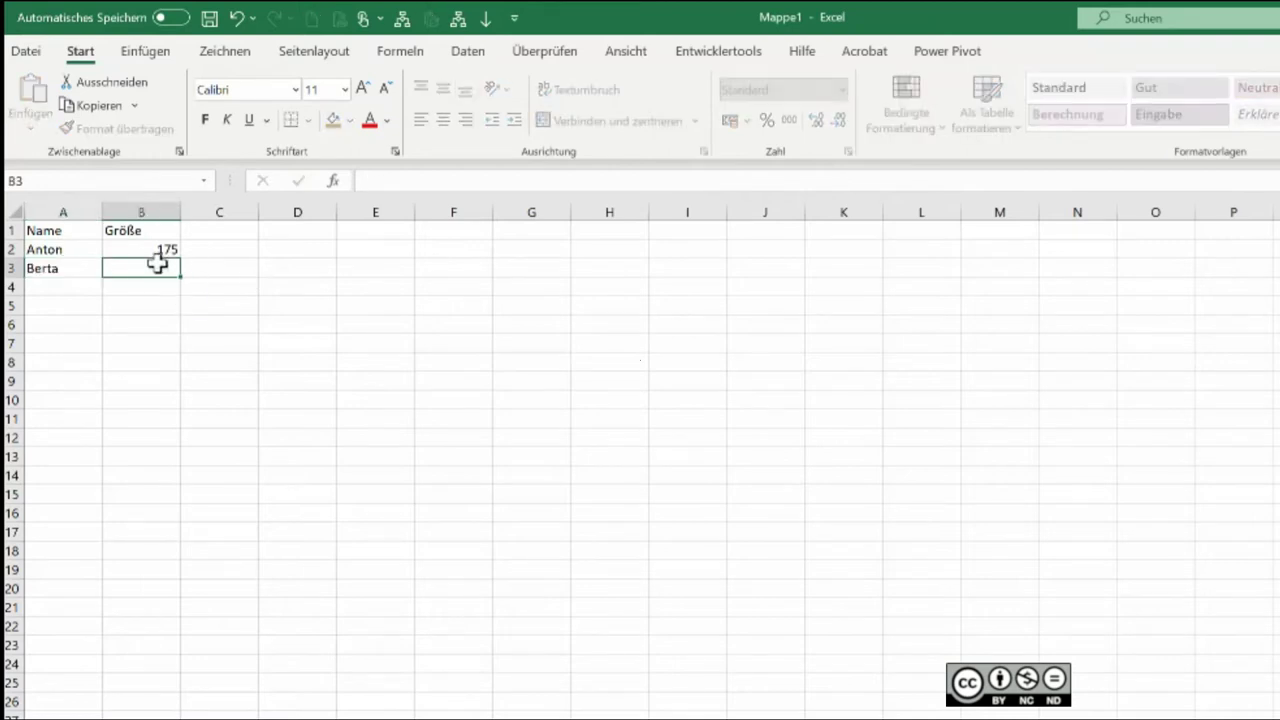
{"action": "type", "text": "164"}
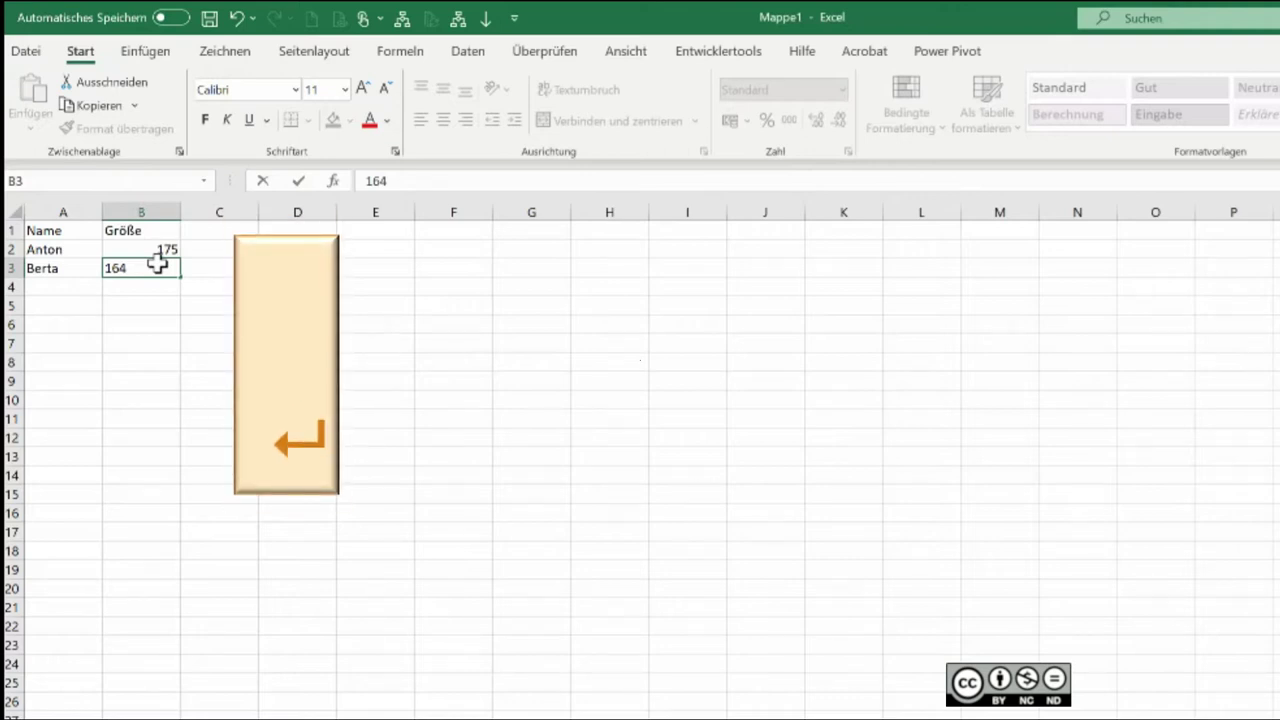
Add Claudia with height 172 and Daniel with 186 to the list
{"action": "key", "text": "Return"}
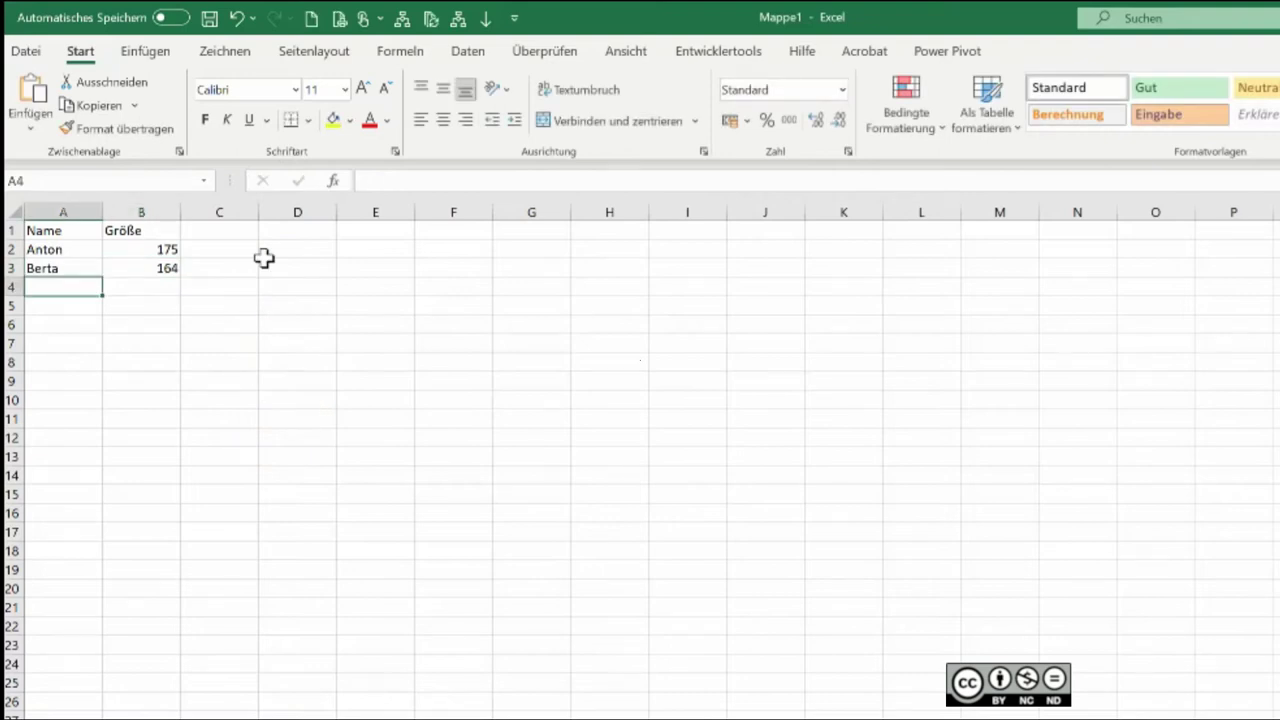
{"action": "type", "text": "Claudia"}
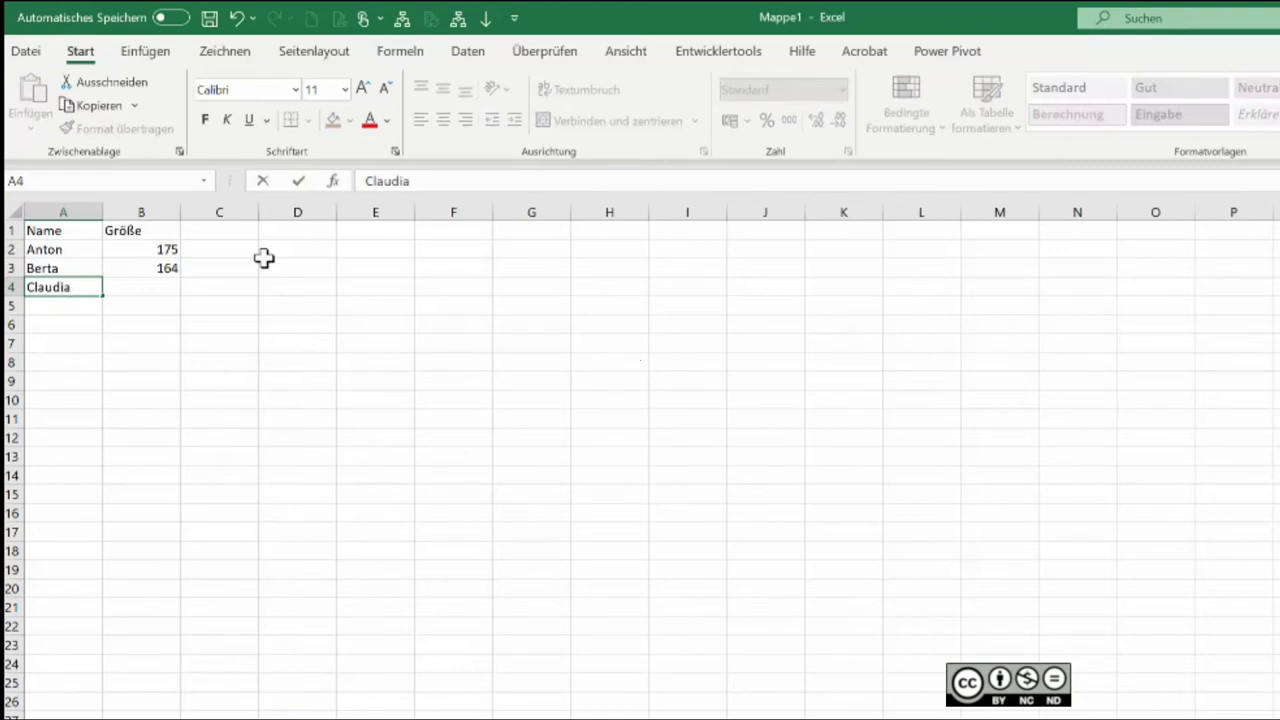
{"action": "key", "text": "Tab"}
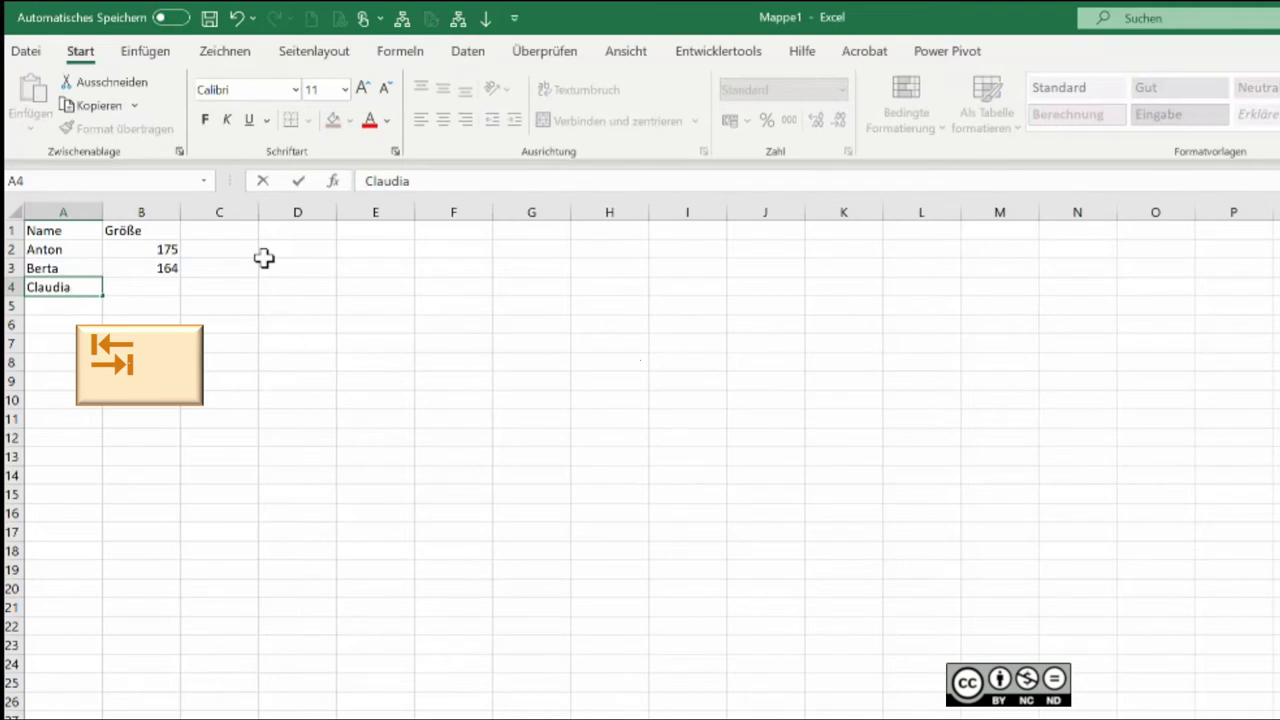
{"action": "key", "text": "Tab"}
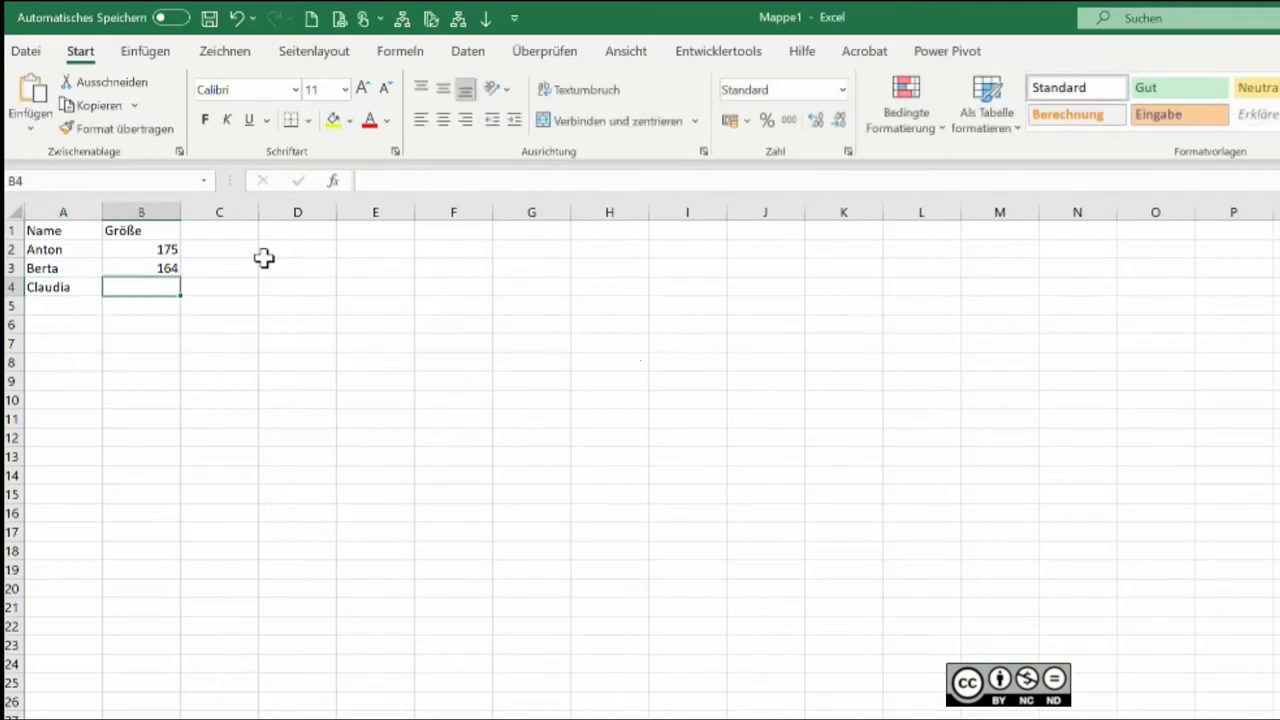
{"action": "type", "text": "17"}
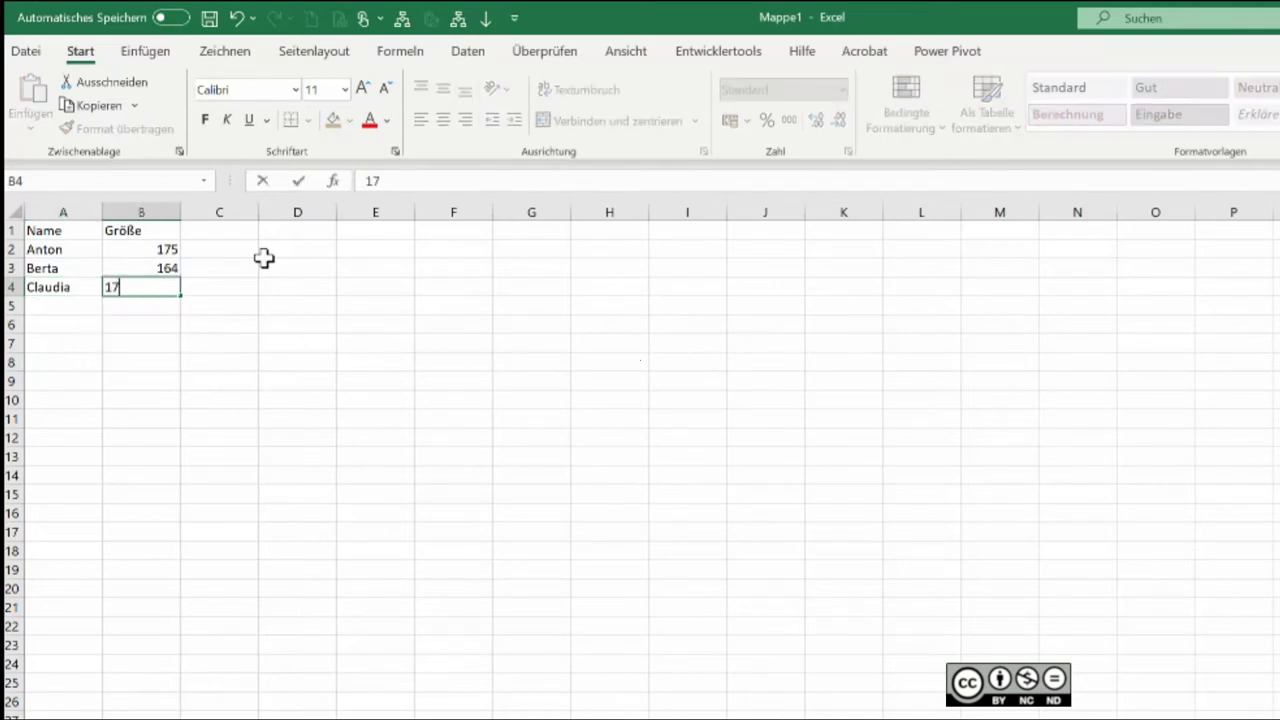
{"action": "type", "text": "2"}
{"action": "key", "text": "Return"}
{"action": "type", "text": "Daniel"}
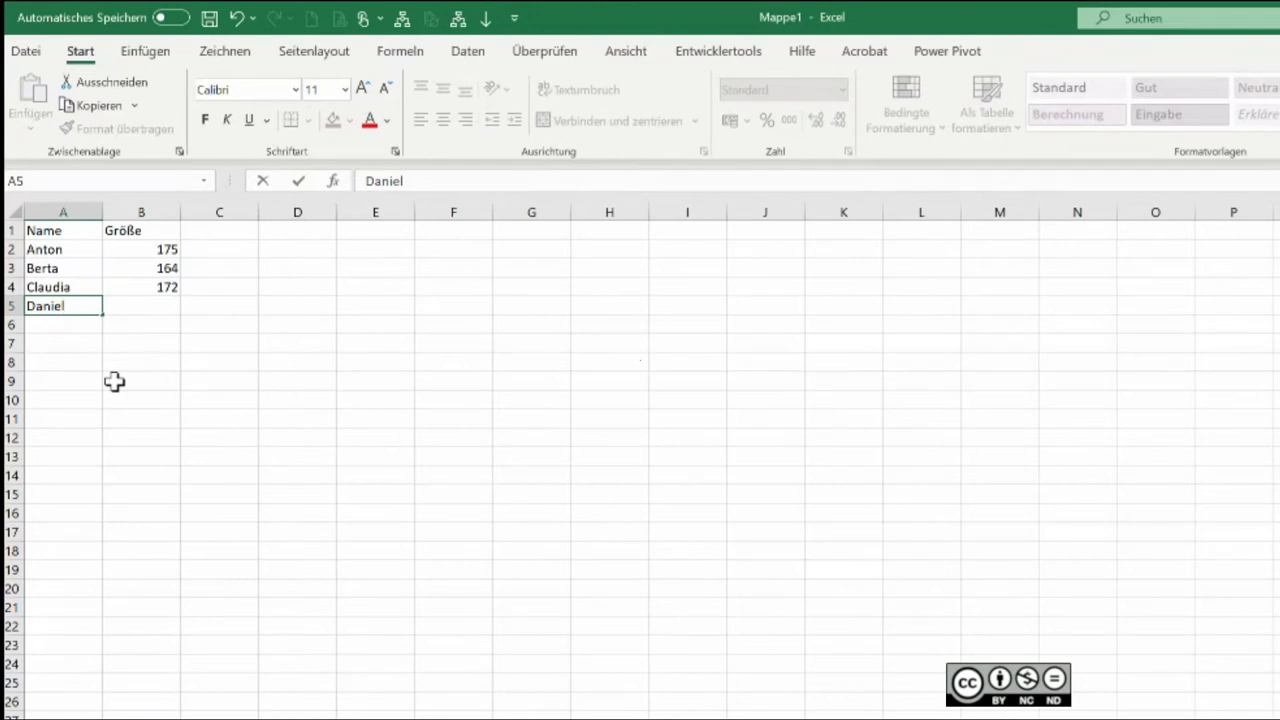
{"action": "key", "text": "Tab"}
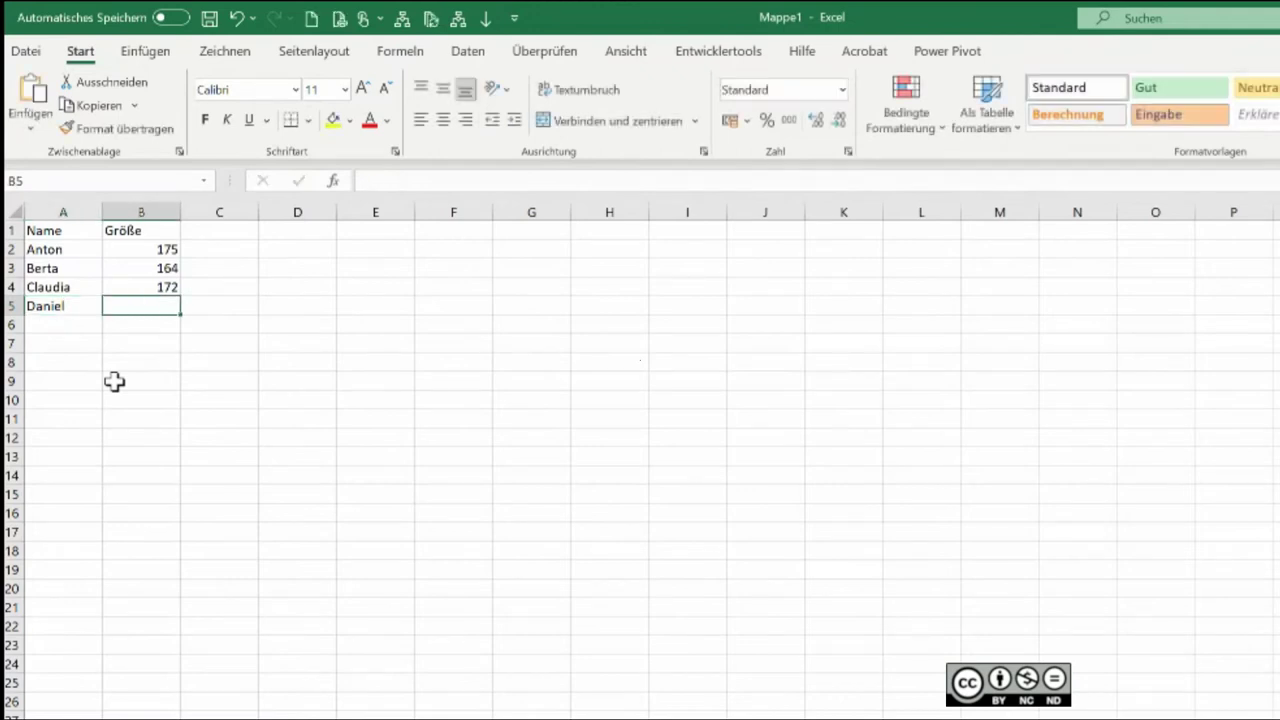
{"action": "type", "text": "186"}
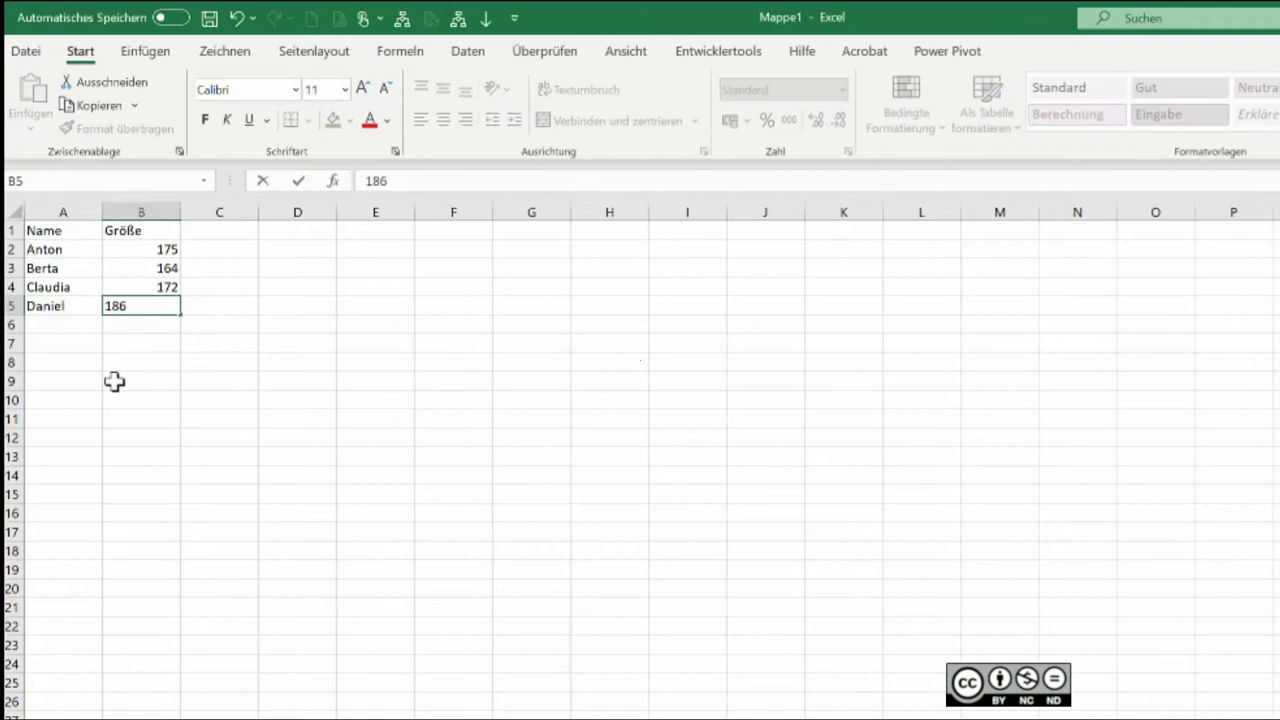
{"action": "key", "text": "Return"}
Add Emil with height 192 and Frieda with 179 as the final rows
{"action": "type", "text": "Emil"}
{"action": "key", "text": "Tab"}
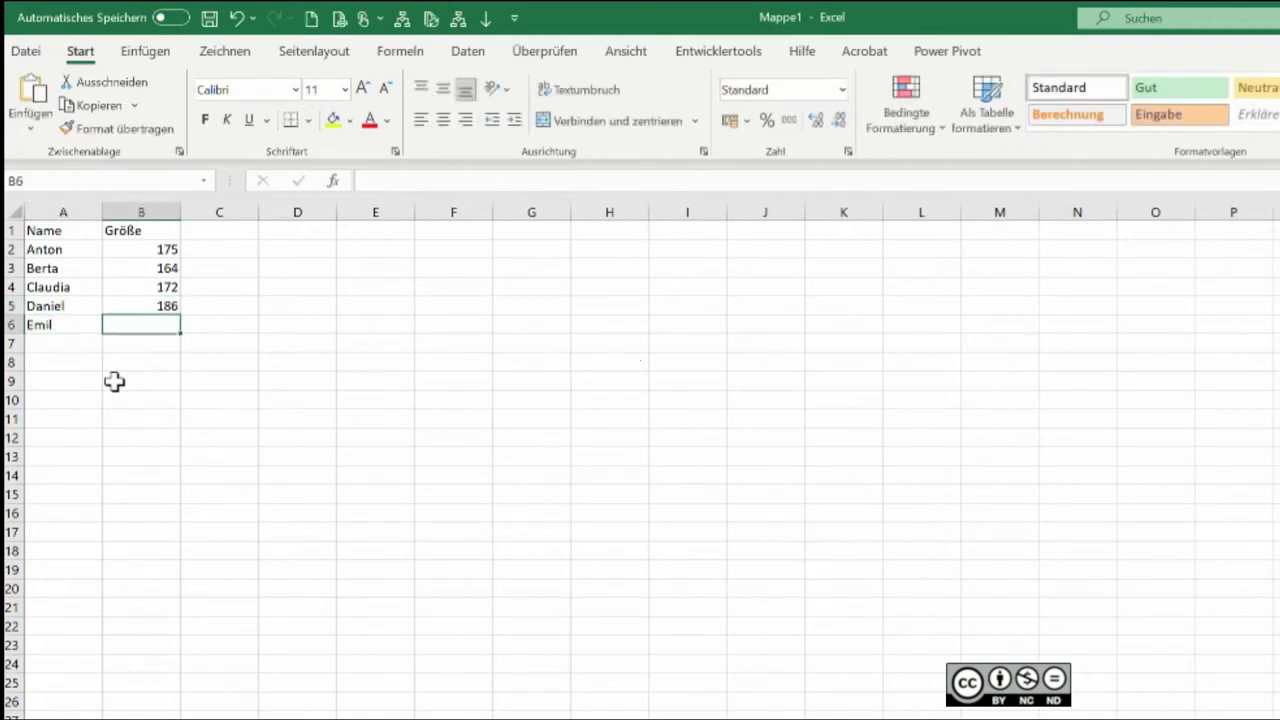
{"action": "type", "text": "192"}
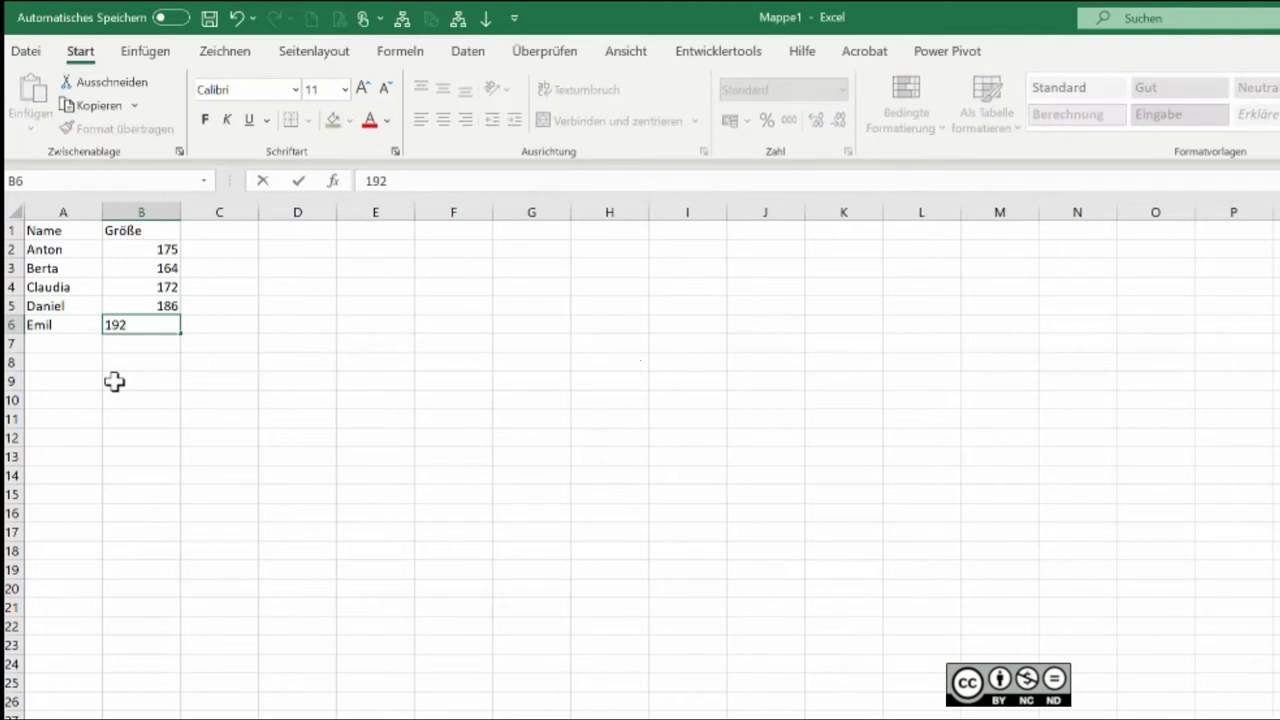
{"action": "key", "text": "Return"}
{"action": "type", "text": "Frieda"}
{"action": "key", "text": "Tab"}
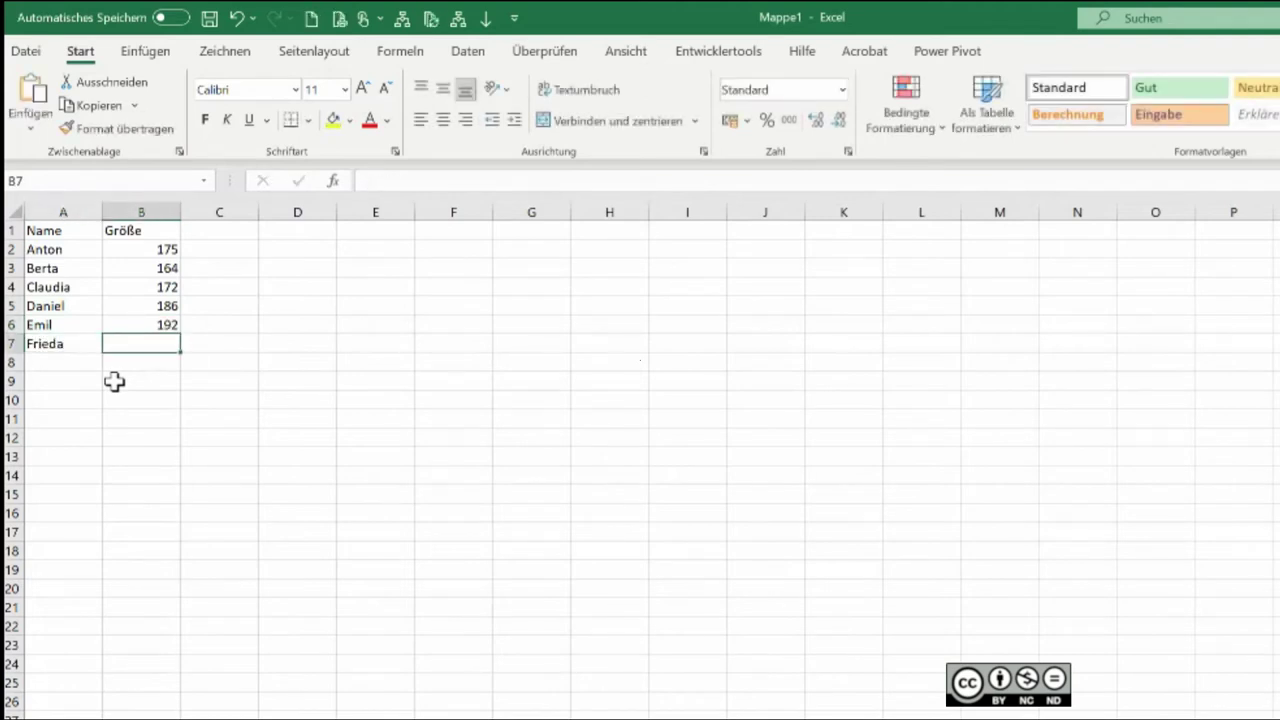
{"action": "type", "text": "179"}
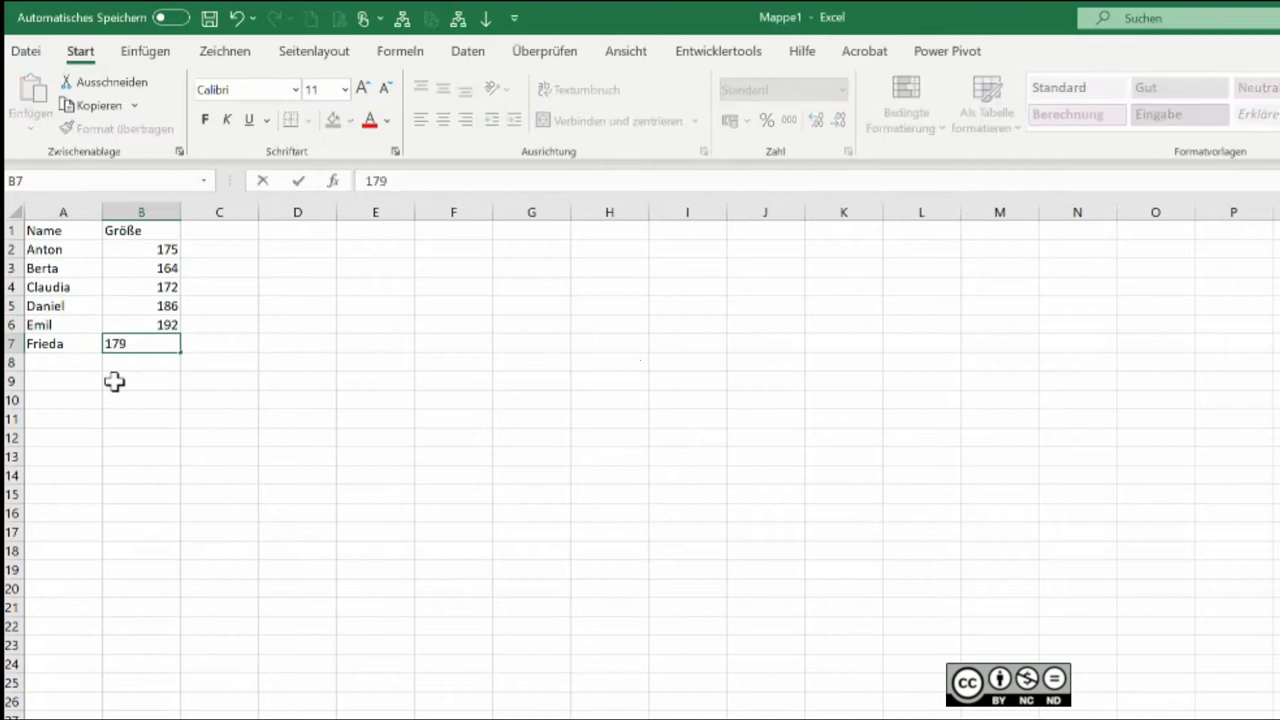
{"action": "key", "text": "ctrl+Return"}
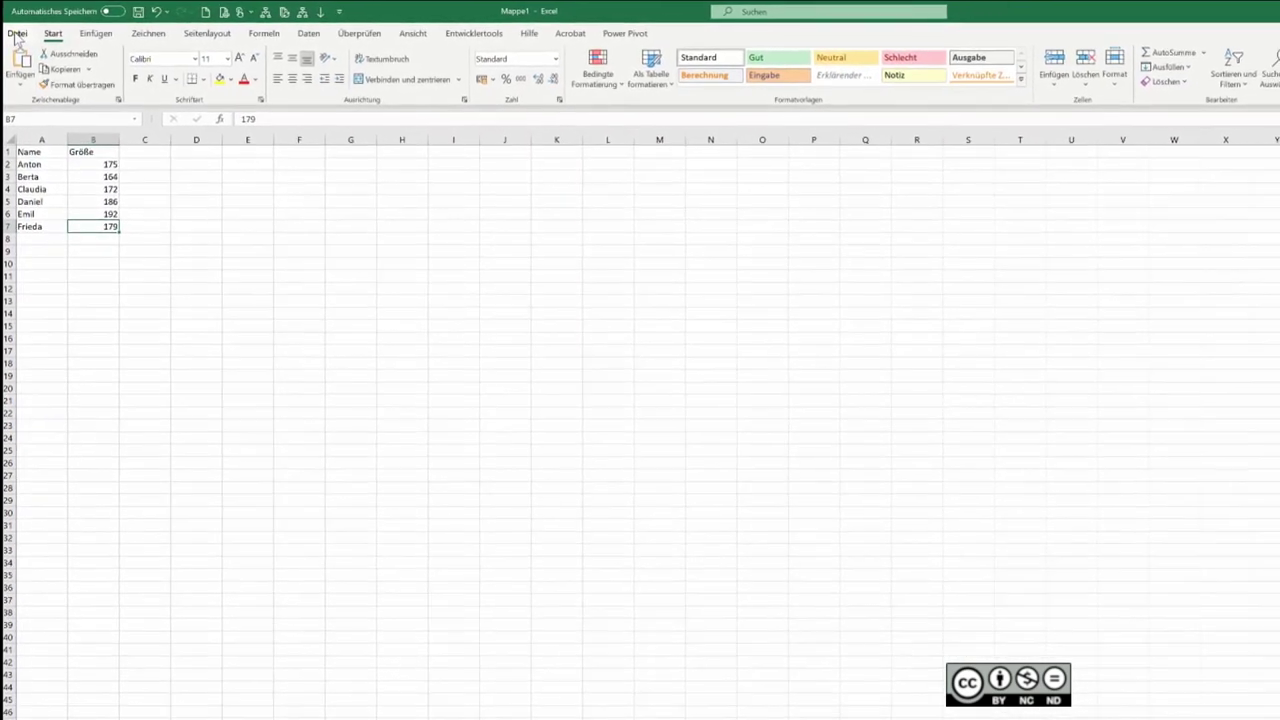
Open the Speichern unter dialog via Datei > Speichern unter > Durchsuchen
{"action": "left_click", "coordinate": [15, 31]}
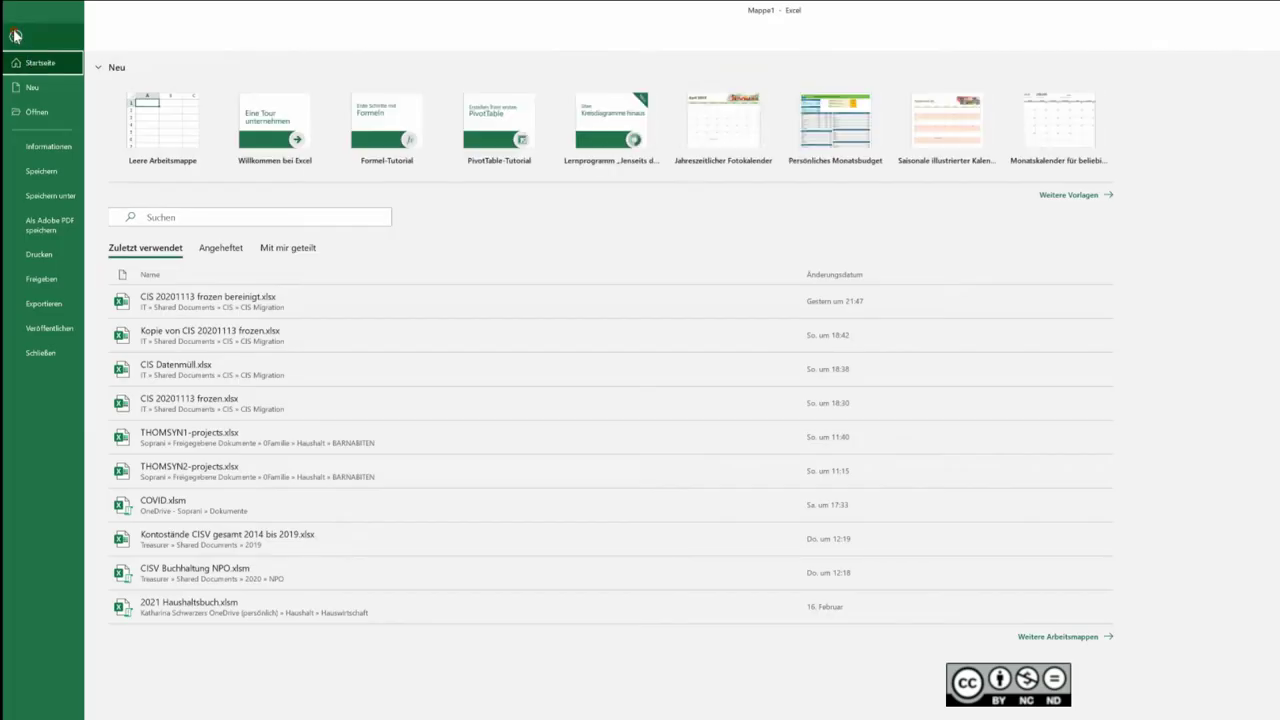
{"action": "left_click", "coordinate": [45, 198]}
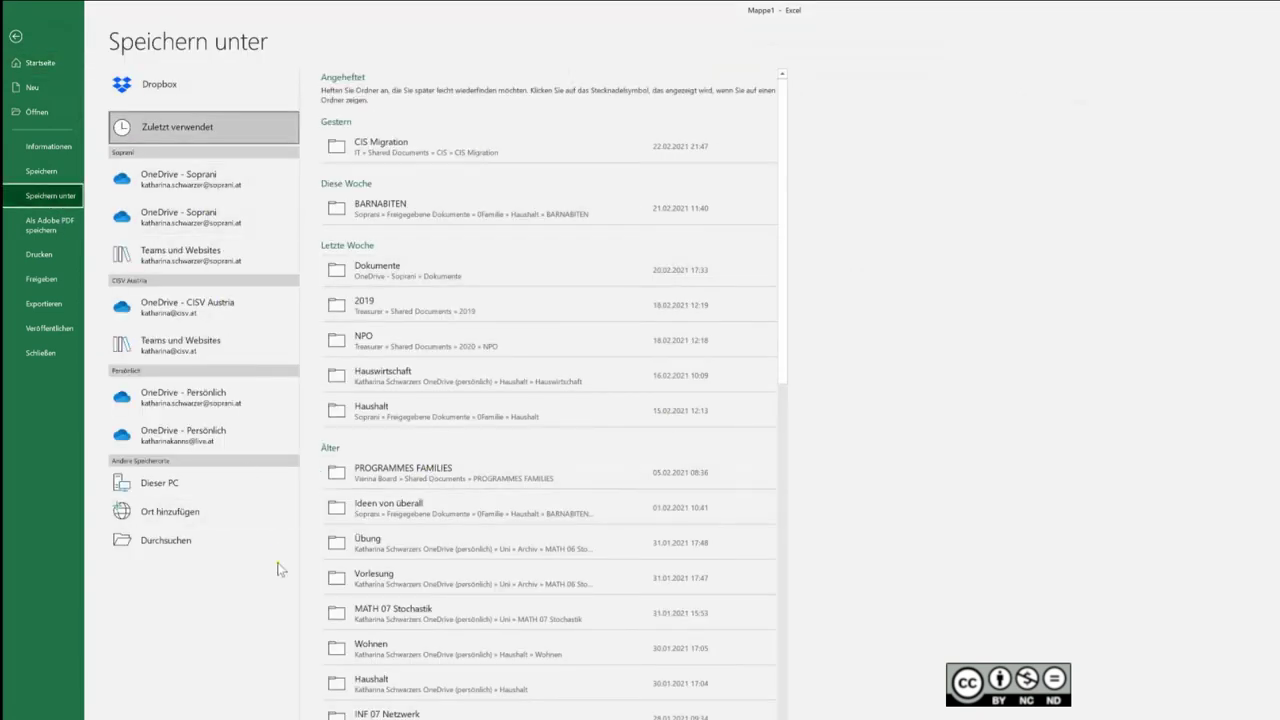
{"action": "left_click", "coordinate": [168, 546]}
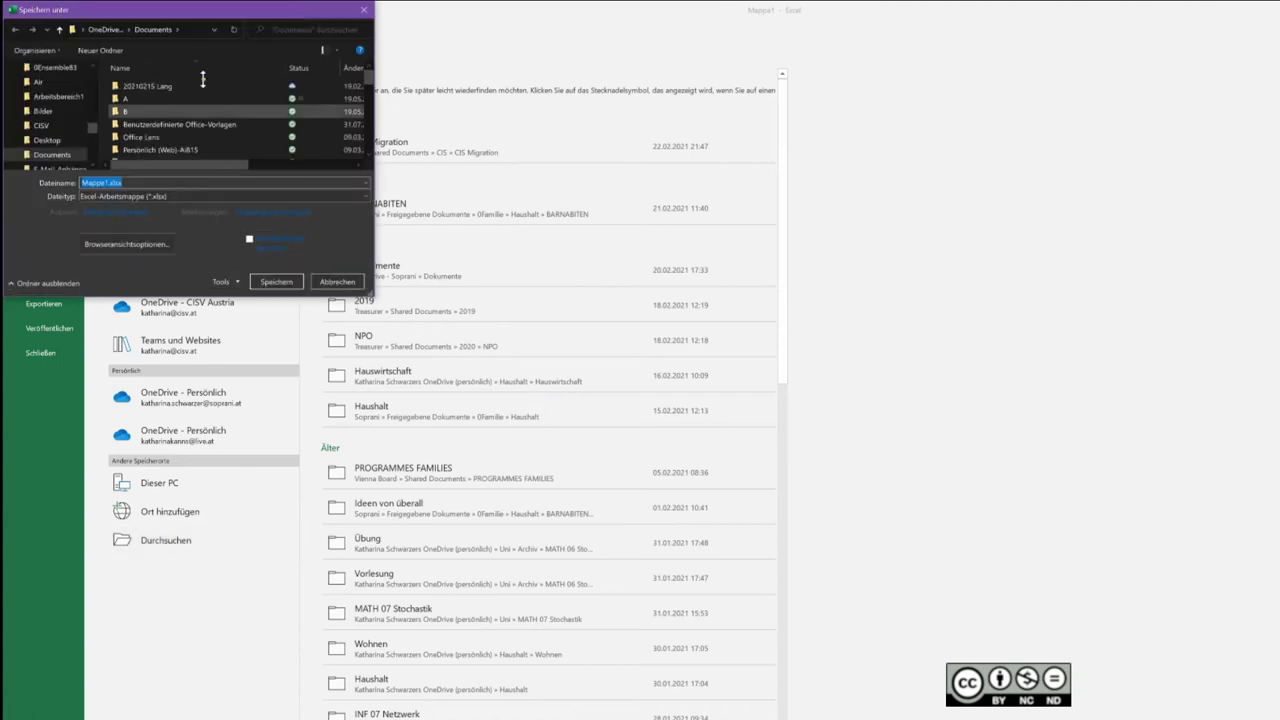
Choose Documents as the save location and change the file name to 'Excel Beispiel'
{"action": "left_click_drag", "start_coordinate": [192, 14], "coordinate": [412, 85]}
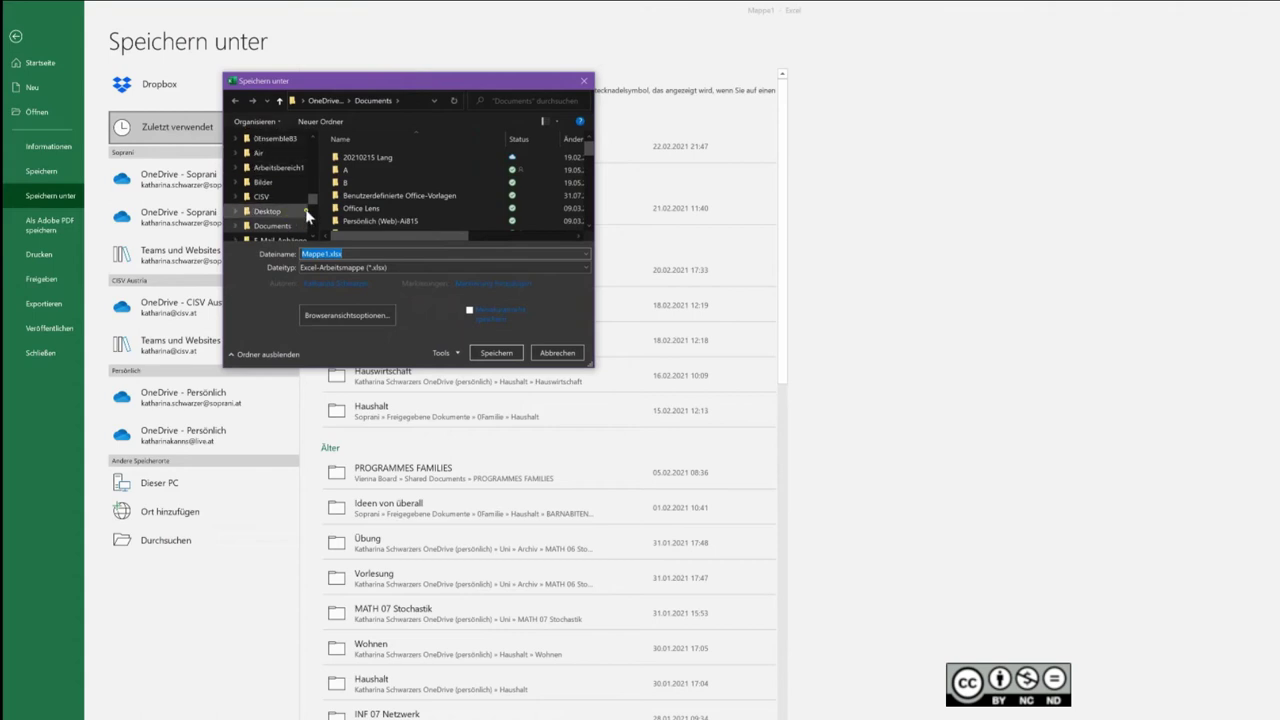
{"action": "left_click_drag", "start_coordinate": [315, 209], "coordinate": [333, 172]}
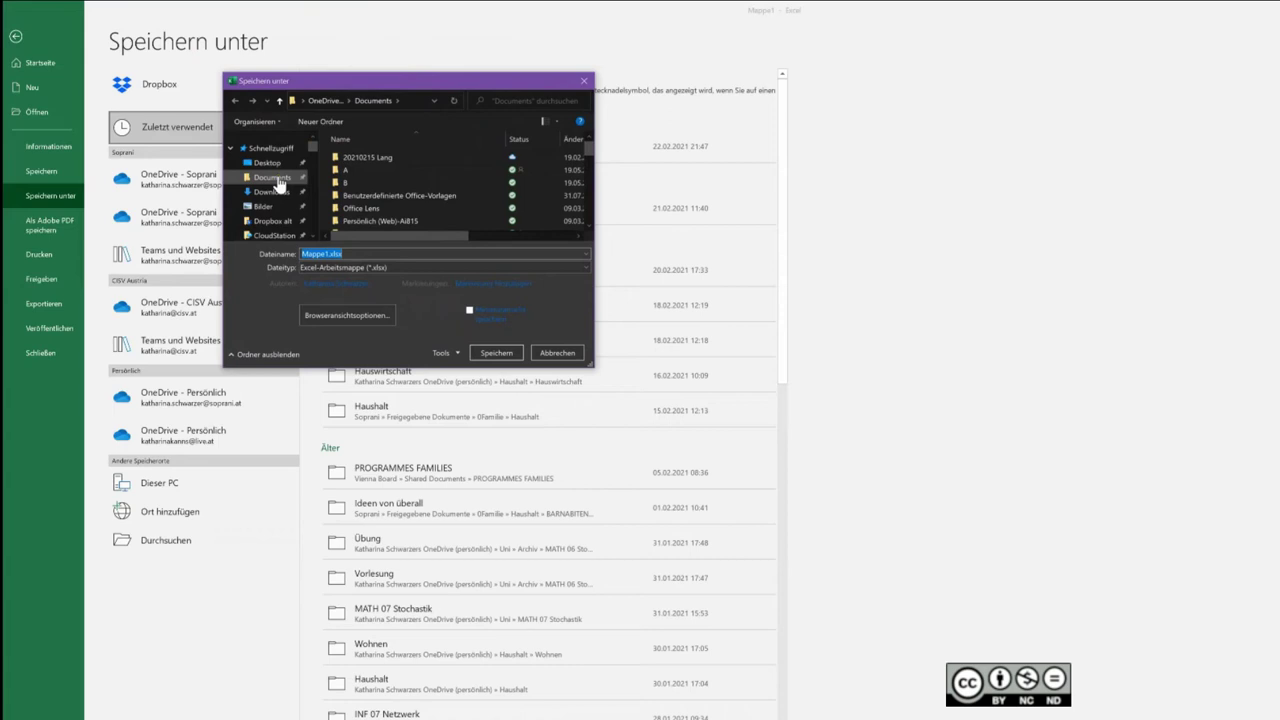
{"action": "left_click", "coordinate": [275, 179]}
{"action": "scroll", "coordinate": [280, 186], "scroll_direction": "down", "scroll_amount": 5}
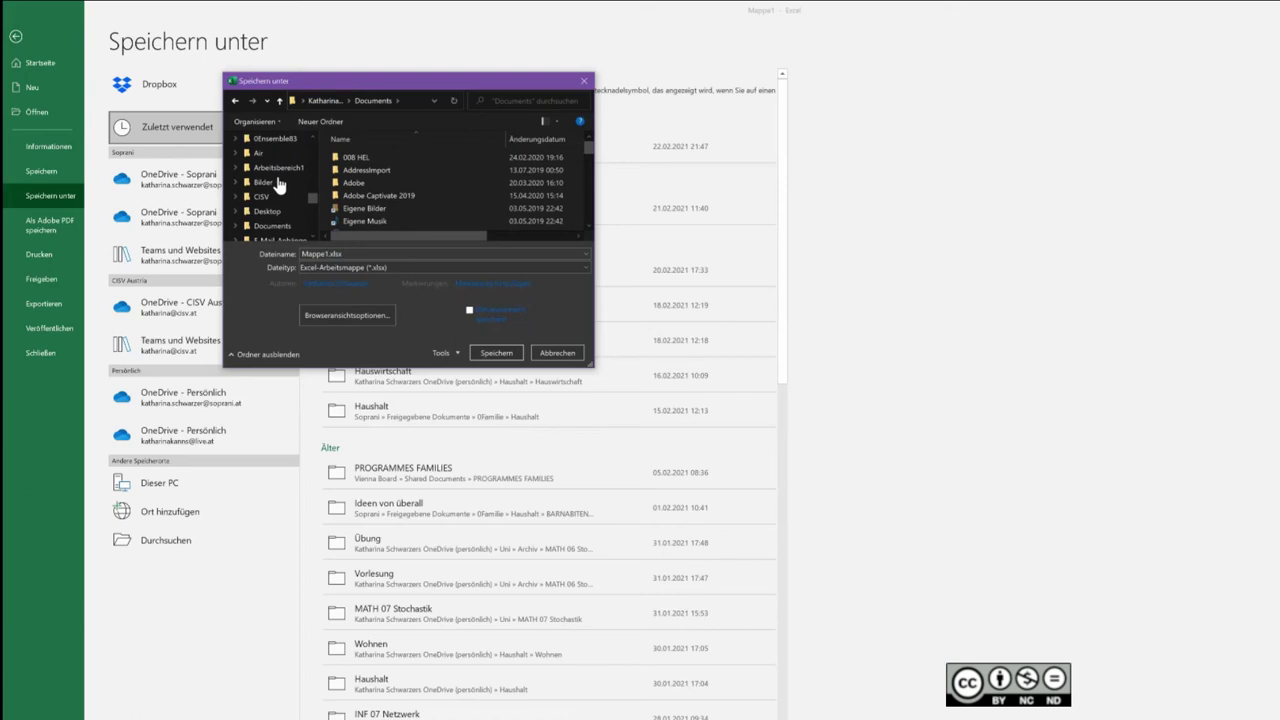
{"action": "left_click", "coordinate": [327, 254]}
{"action": "double_click", "coordinate": [327, 254]}
{"action": "left_click_drag", "start_coordinate": [327, 254], "coordinate": [244, 253]}
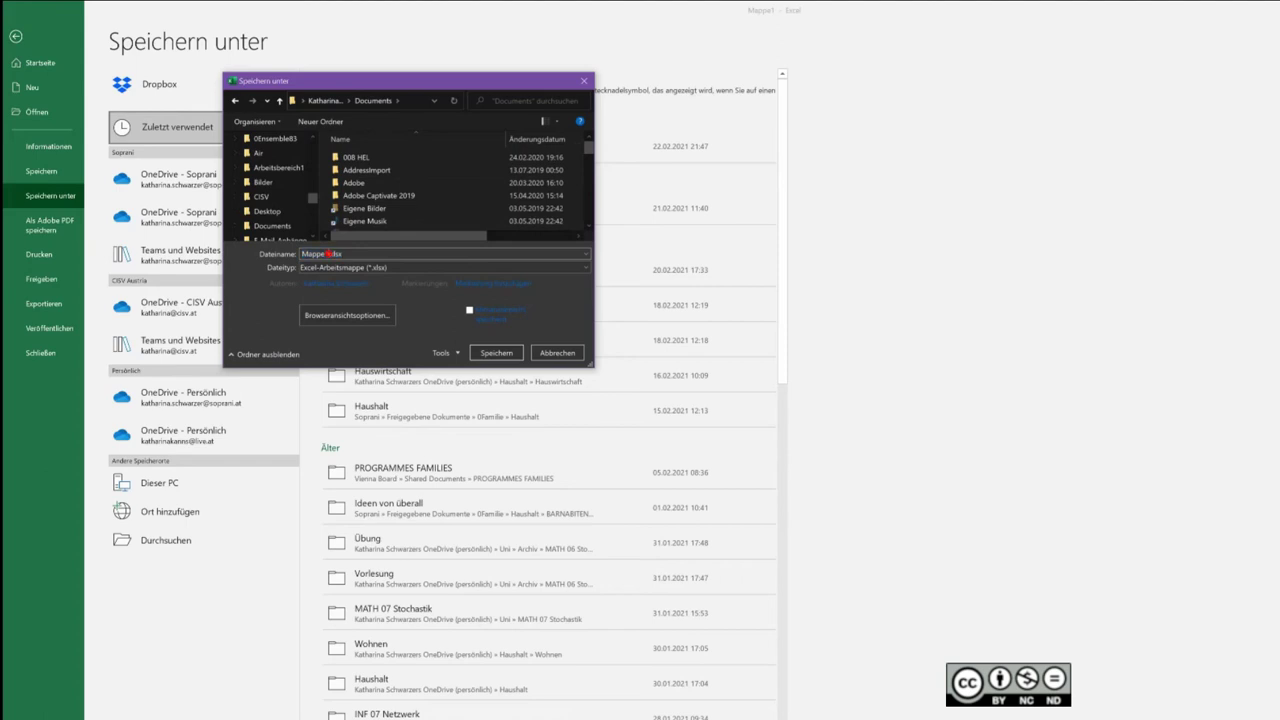
{"action": "type", "text": "Excel.Bei"}
{"action": "type", "text": "spiel"}
Save the workbook as Excel Beispiel.xlsx
{"action": "left_click", "coordinate": [496, 353]}
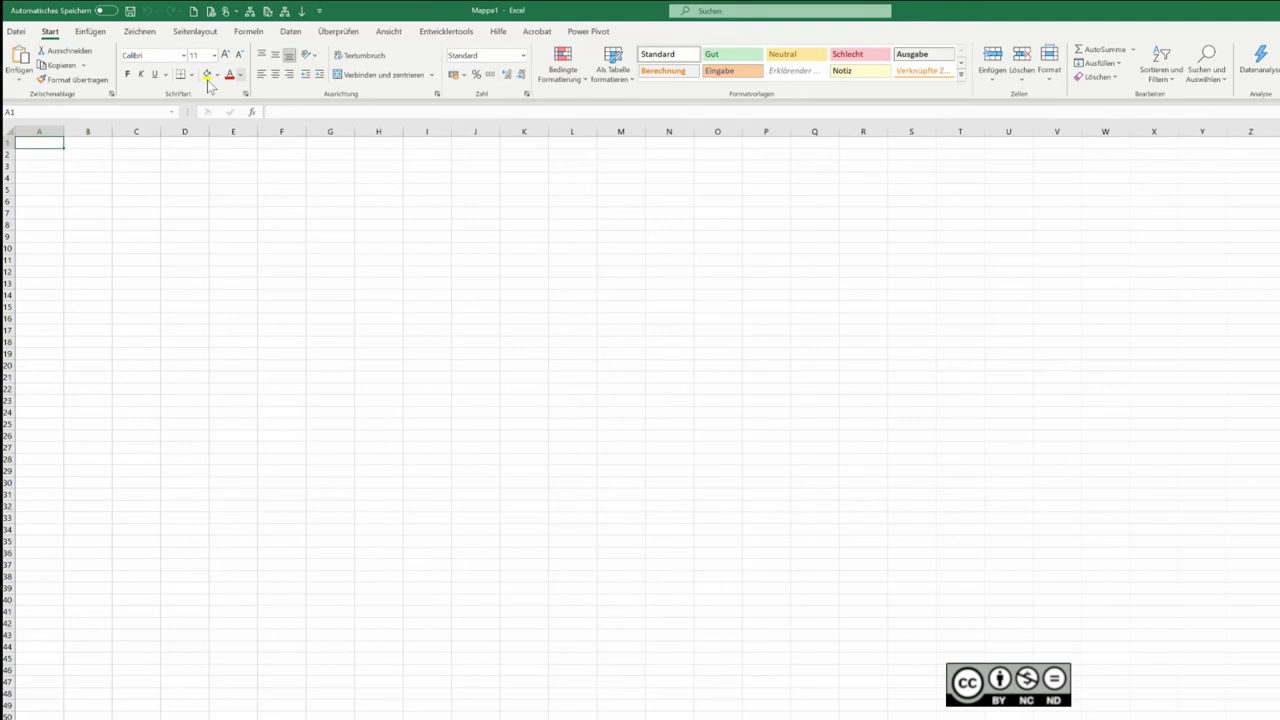
Reopen Excel Beispiel.xlsx from today's recent workbooks under Datei > Öffnen
{"action": "left_click", "coordinate": [15, 33]}
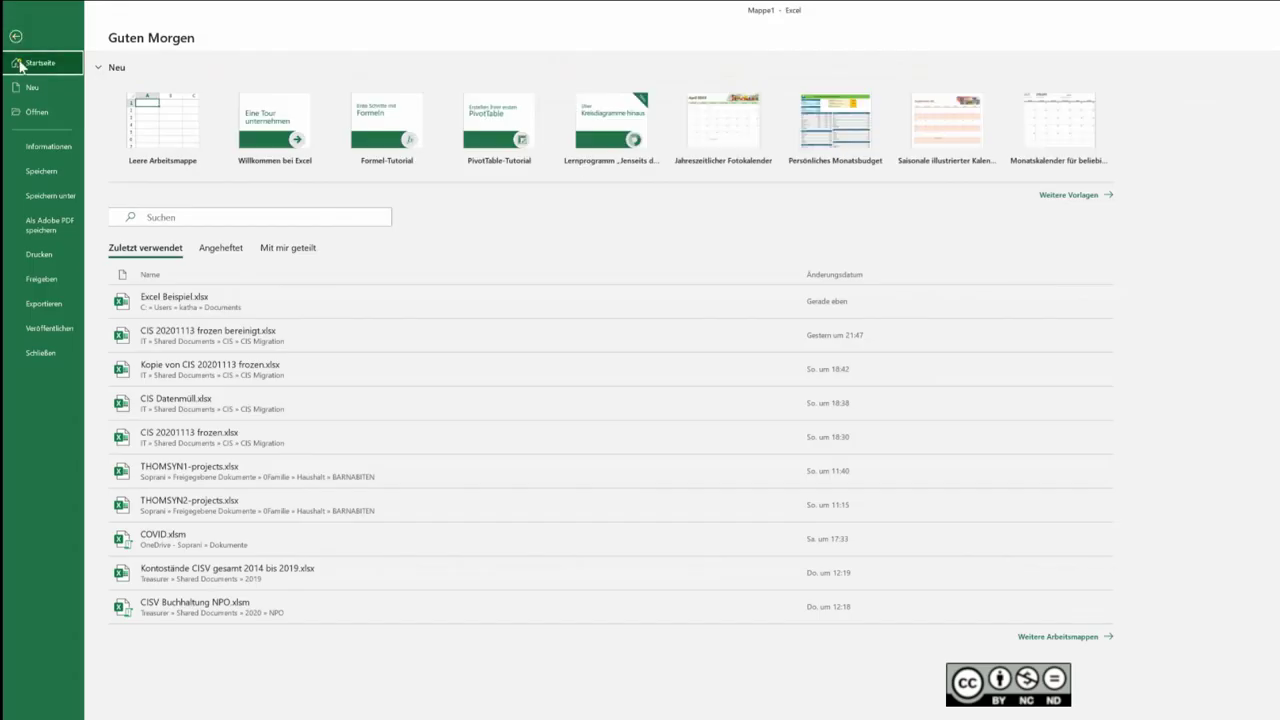
{"action": "left_click", "coordinate": [36, 112]}
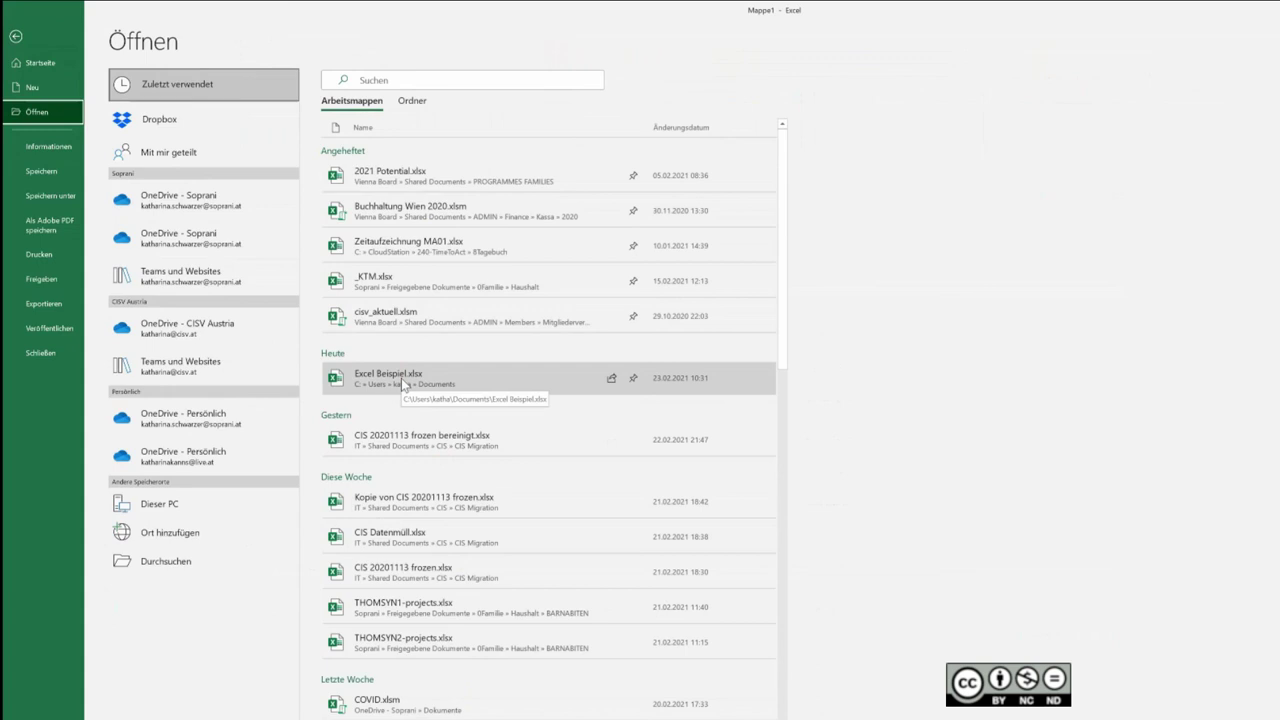
{"action": "left_click", "coordinate": [401, 378]}
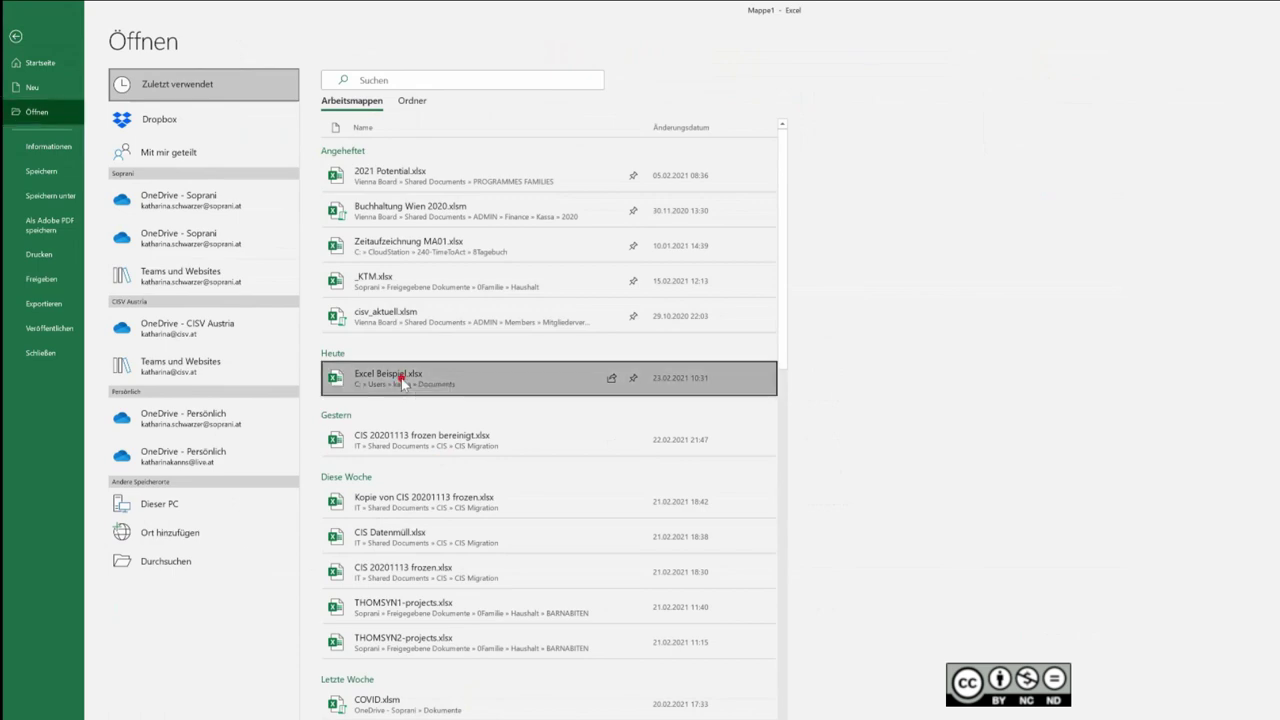